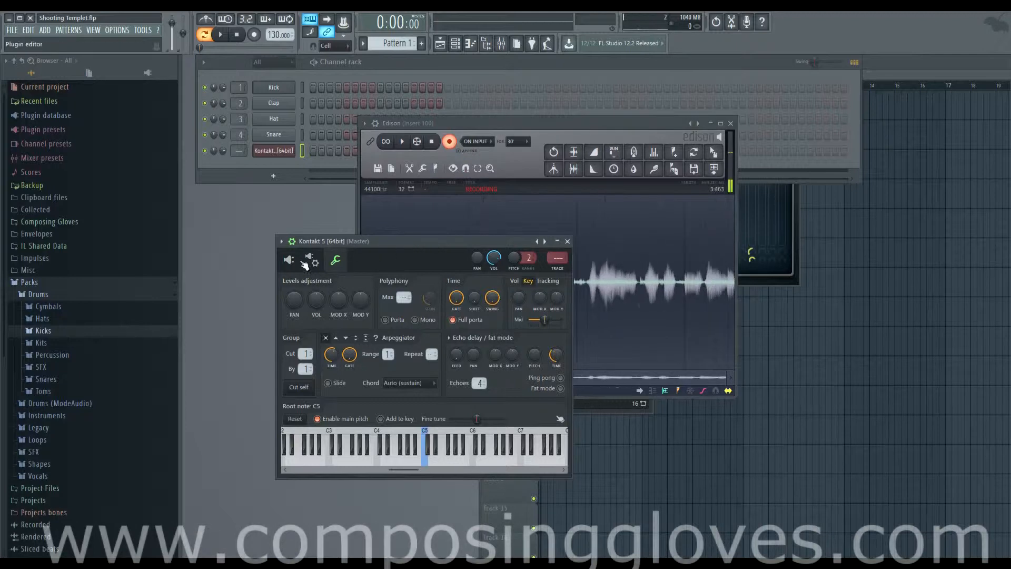
- Bring up the Kontakt interface and load Sax Section from the Horns folder of the Kontakt Factory Library
{"action": "left_click_drag", "start_coordinate": [444, 247], "coordinate": [472, 101]}
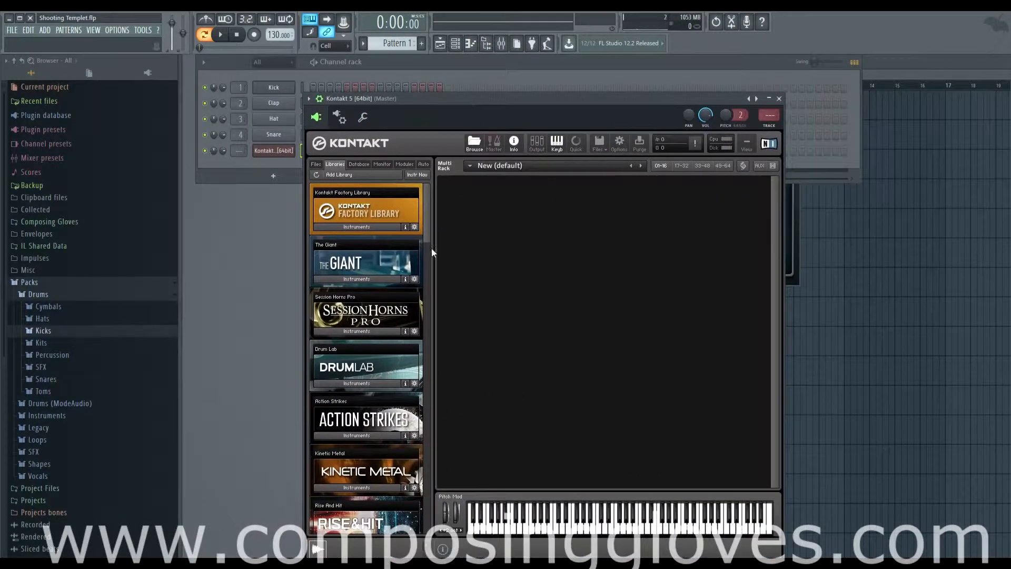
{"action": "left_click", "coordinate": [387, 228]}
{"action": "double_click", "coordinate": [355, 268]}
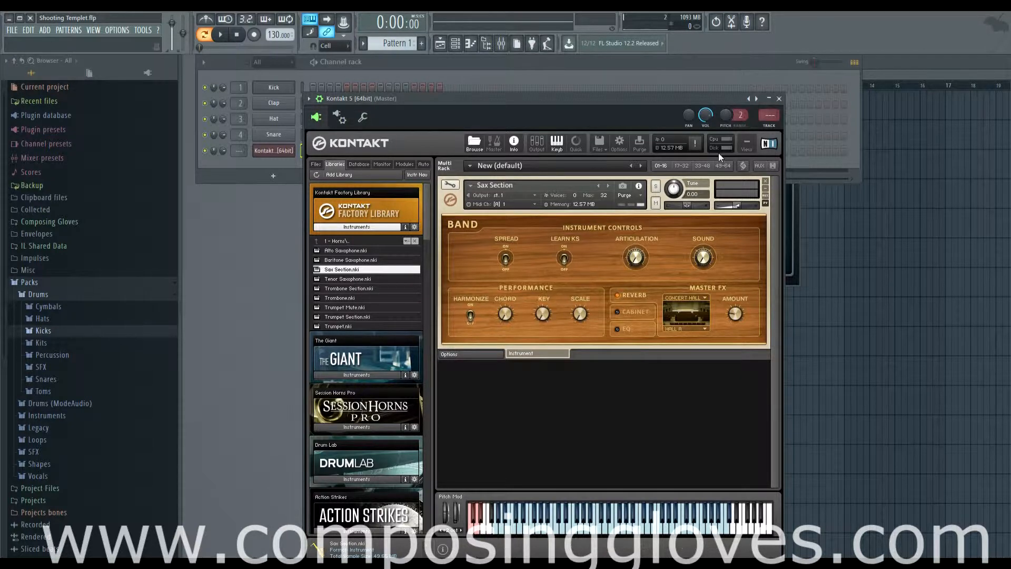
- Compare the sampler's minimized view with its full view, ending in the full view
{"action": "left_click", "coordinate": [746, 146]}
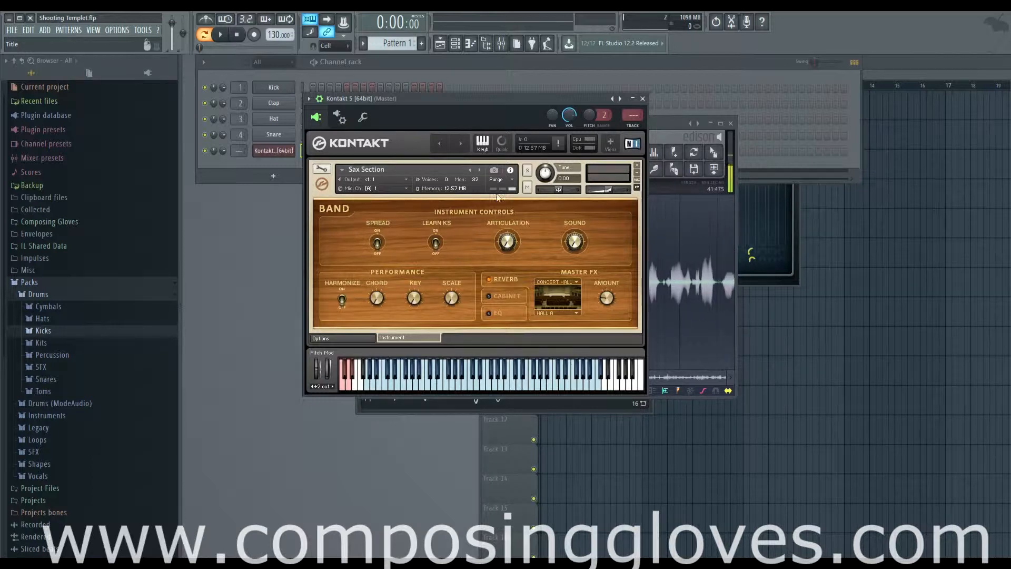
{"action": "left_click", "coordinate": [611, 144]}
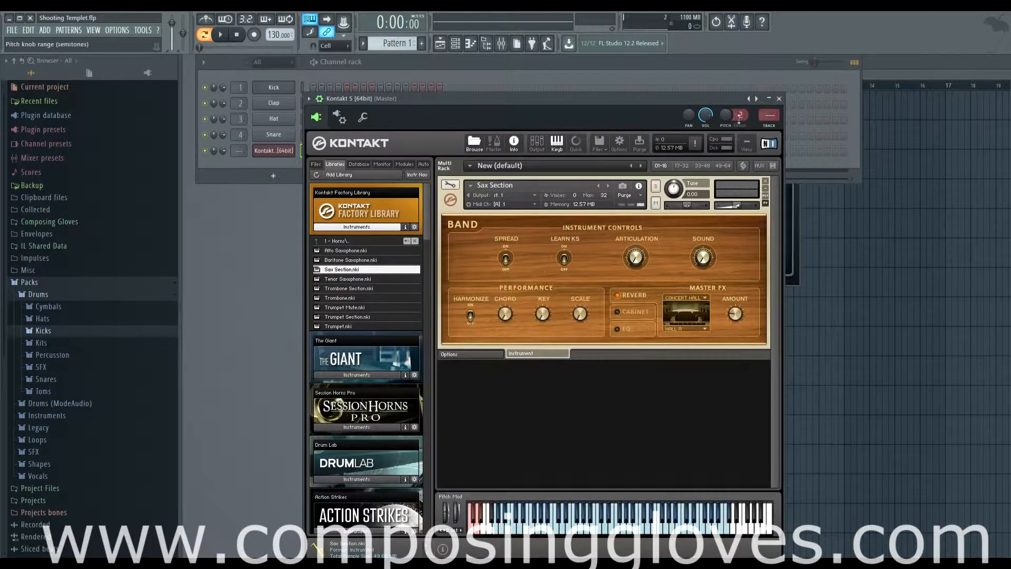
{"action": "left_click", "coordinate": [745, 147]}
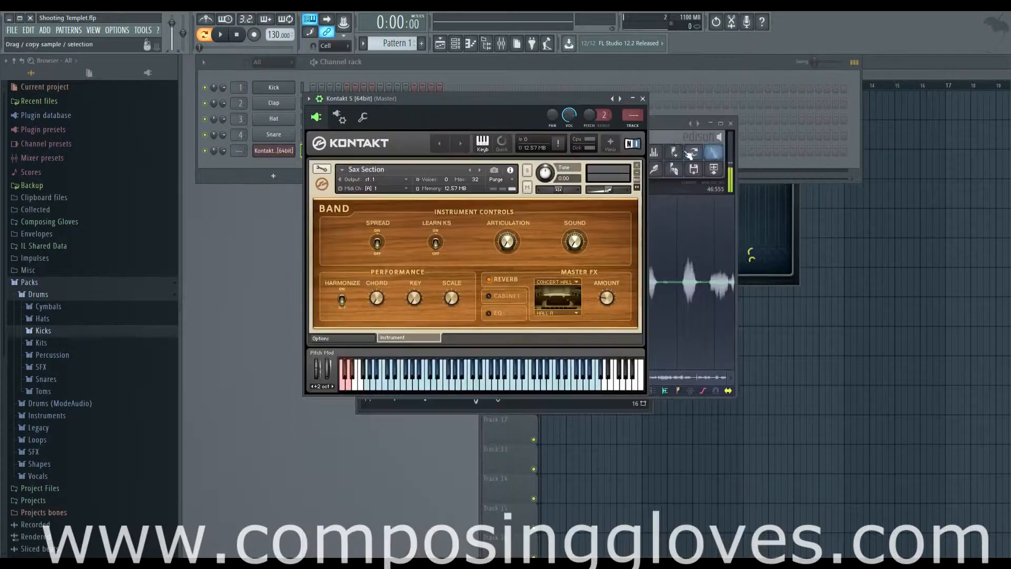
{"action": "left_click", "coordinate": [609, 142]}
- Collapse the Sax Section panel and add the Gloves Cello Pluck 2 sample from the Cello folder's Plucks and Extras to the rack
{"action": "left_click", "coordinate": [451, 201]}
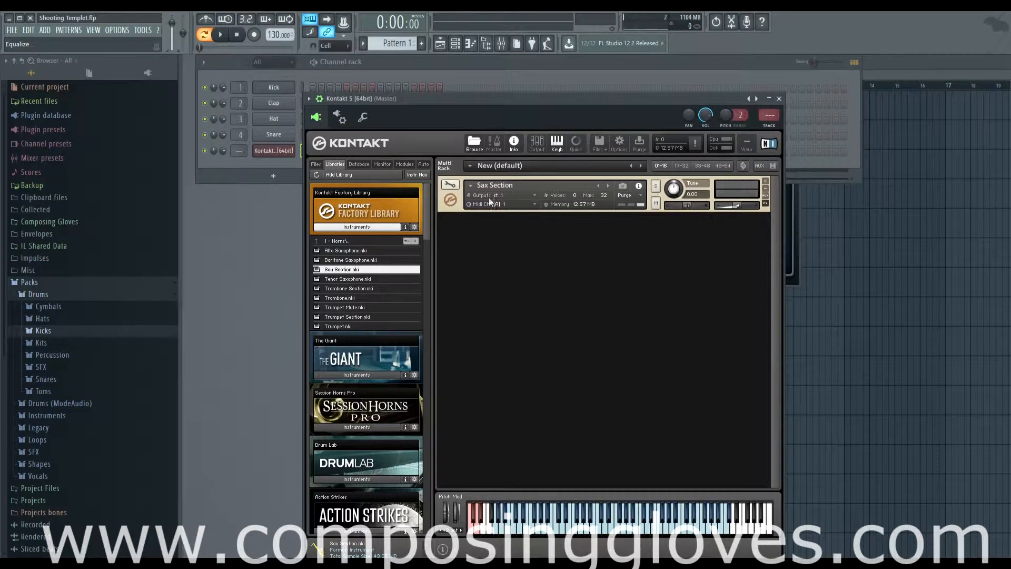
{"action": "left_click", "coordinate": [36, 293]}
{"action": "left_click", "coordinate": [37, 284]}
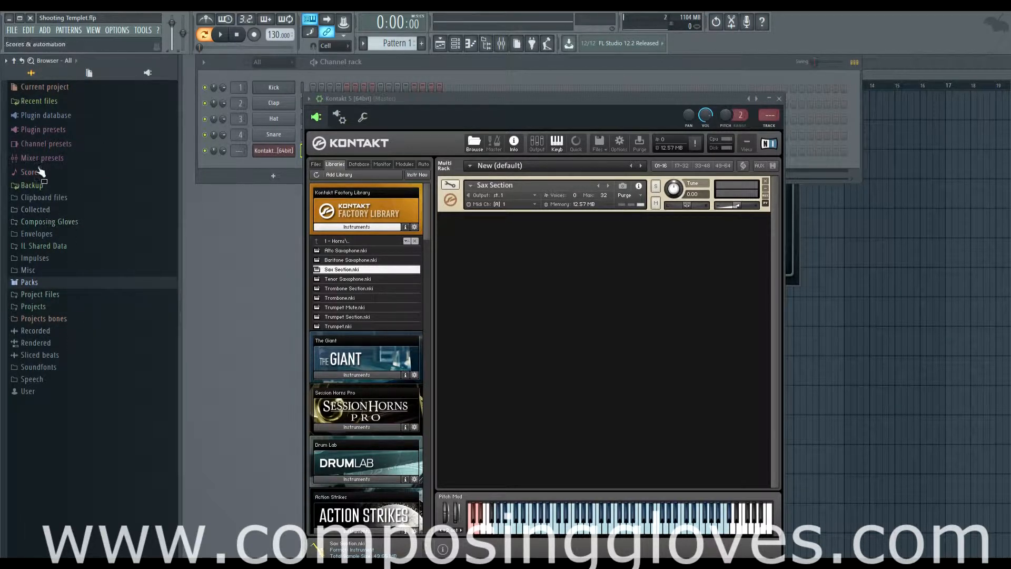
{"action": "left_click", "coordinate": [74, 294]}
{"action": "scroll", "coordinate": [74, 295], "scroll_direction": "down", "scroll_amount": 3}
{"action": "left_click", "coordinate": [74, 298]}
{"action": "left_click", "coordinate": [82, 339]}
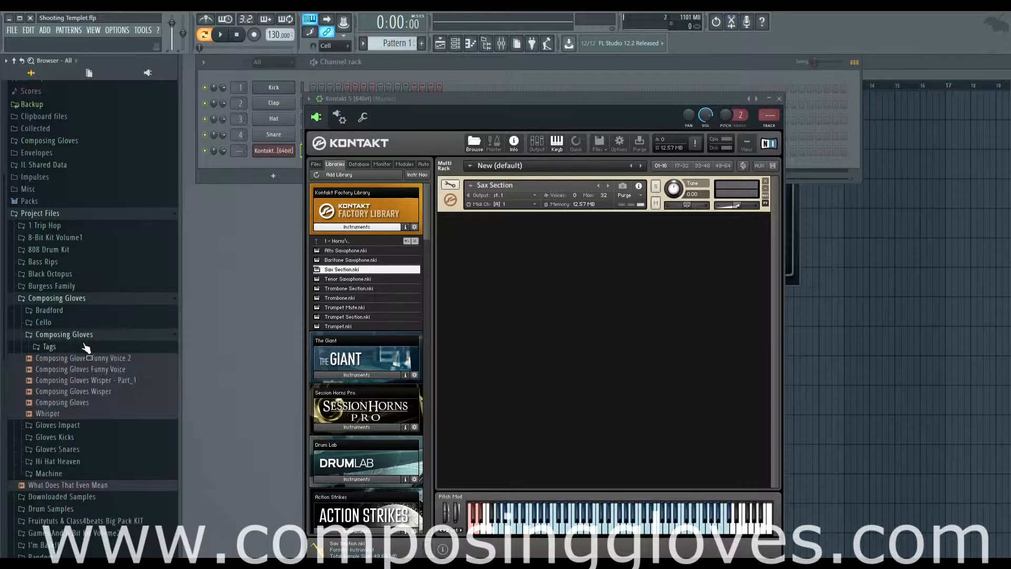
{"action": "left_click", "coordinate": [89, 324]}
{"action": "left_click", "coordinate": [68, 388]}
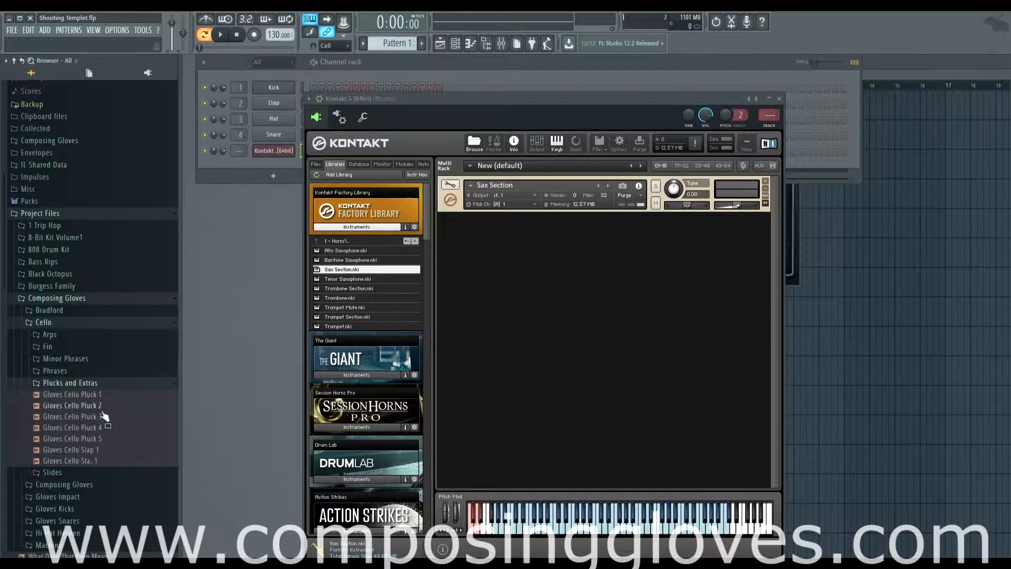
{"action": "left_click_drag", "start_coordinate": [100, 406], "coordinate": [576, 345]}
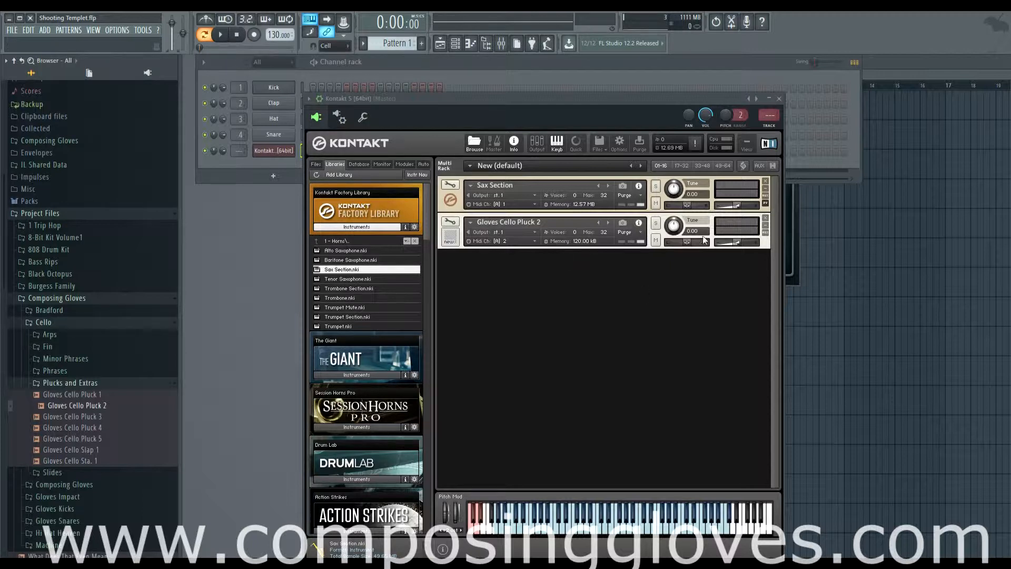
- Remove the Gloves Cello Pluck 2 instrument from the rack
{"action": "left_click", "coordinate": [596, 522]}
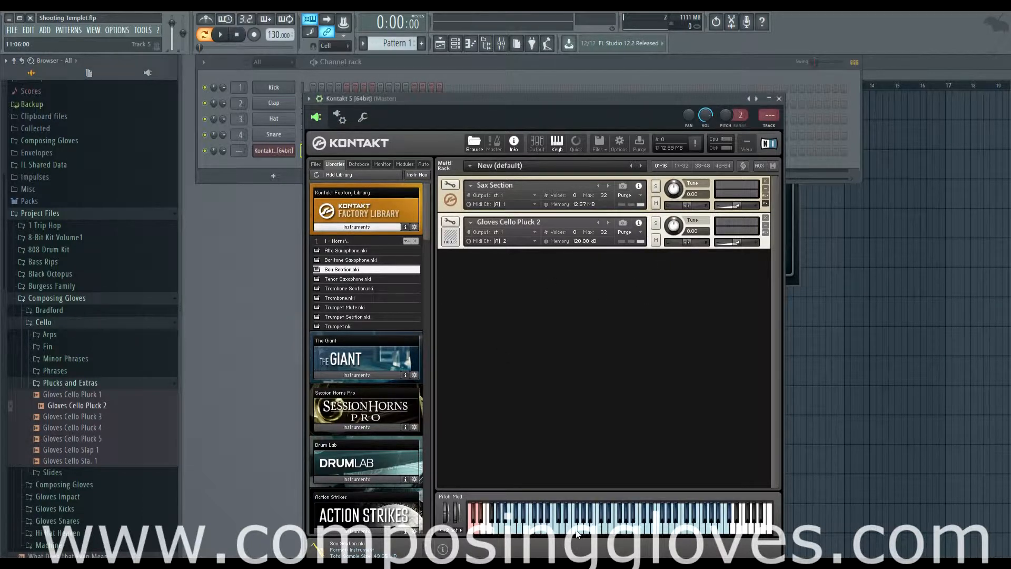
{"action": "left_click", "coordinate": [765, 217]}
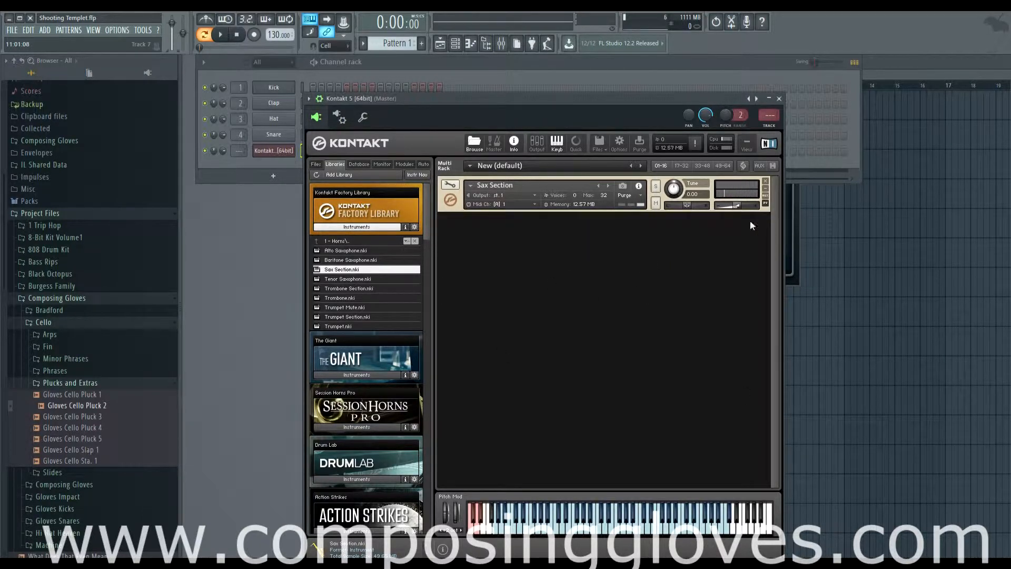
- Expand the Sax Section's performance view, show its Options page and play a few test notes
{"action": "left_click", "coordinate": [450, 201]}
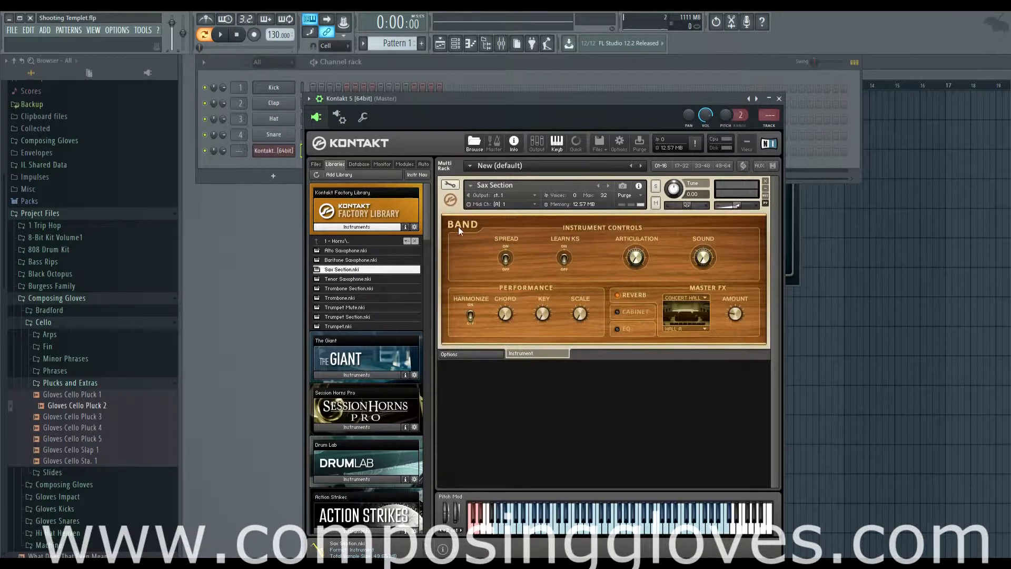
{"action": "left_click", "coordinate": [449, 201]}
{"action": "left_click", "coordinate": [450, 201]}
{"action": "left_click", "coordinate": [476, 354]}
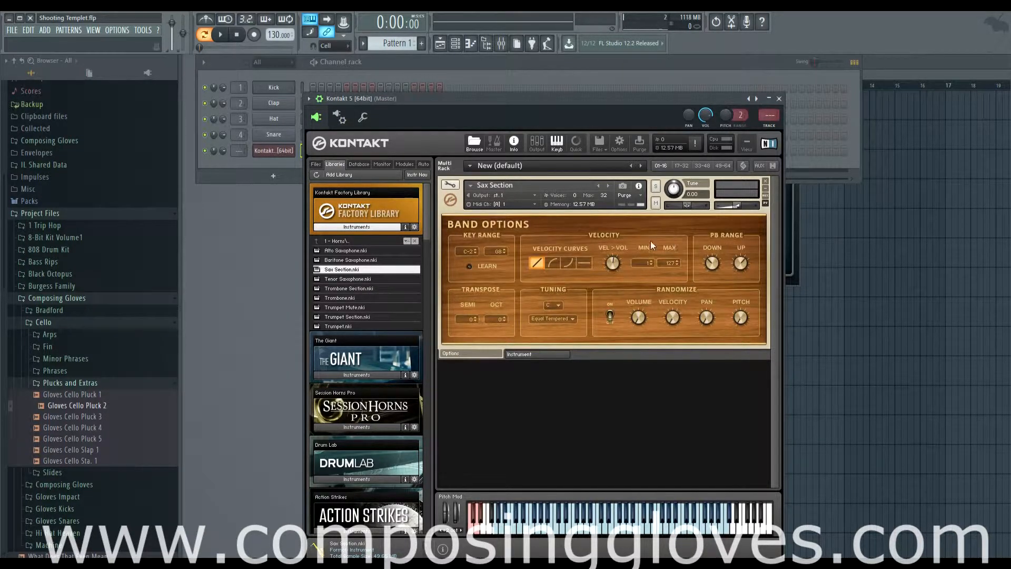
{"action": "key", "text": "c"}
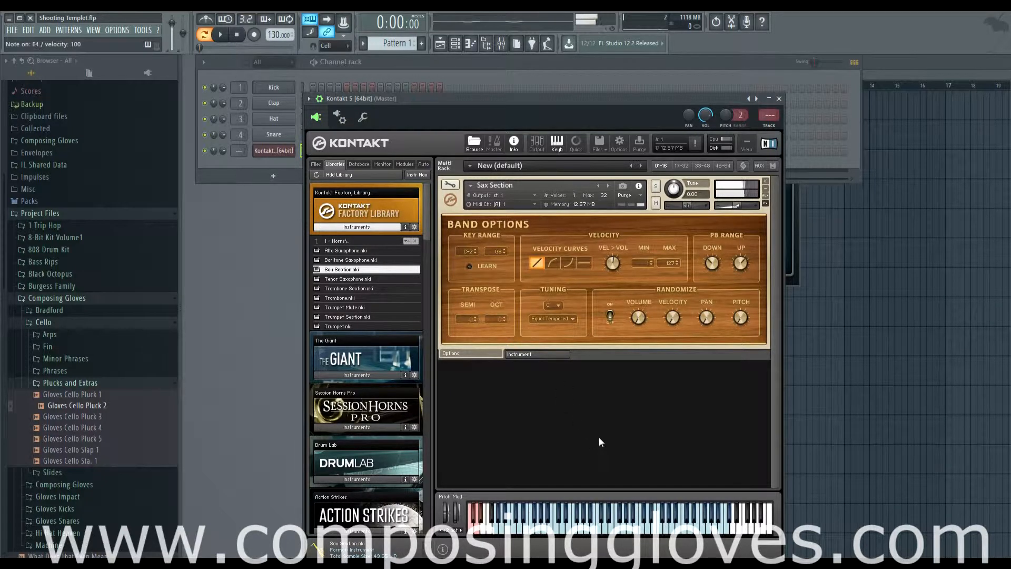
{"action": "key", "text": "n"}
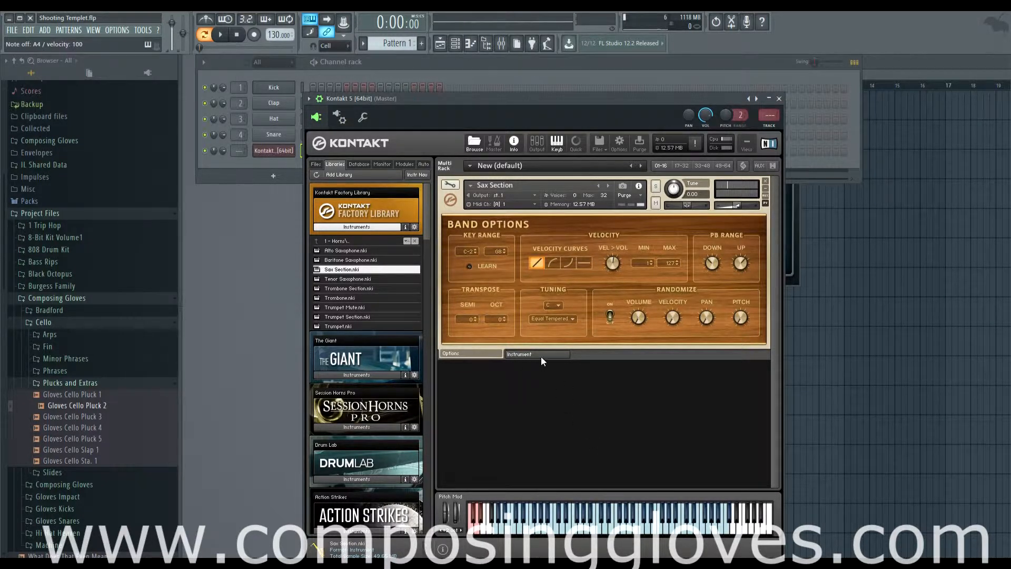
- Return to the Sax Section's Instrument page, turn Harmonize on and adjust the Chord knob while playing test notes
{"action": "left_click", "coordinate": [541, 356]}
{"action": "key", "text": "b"}
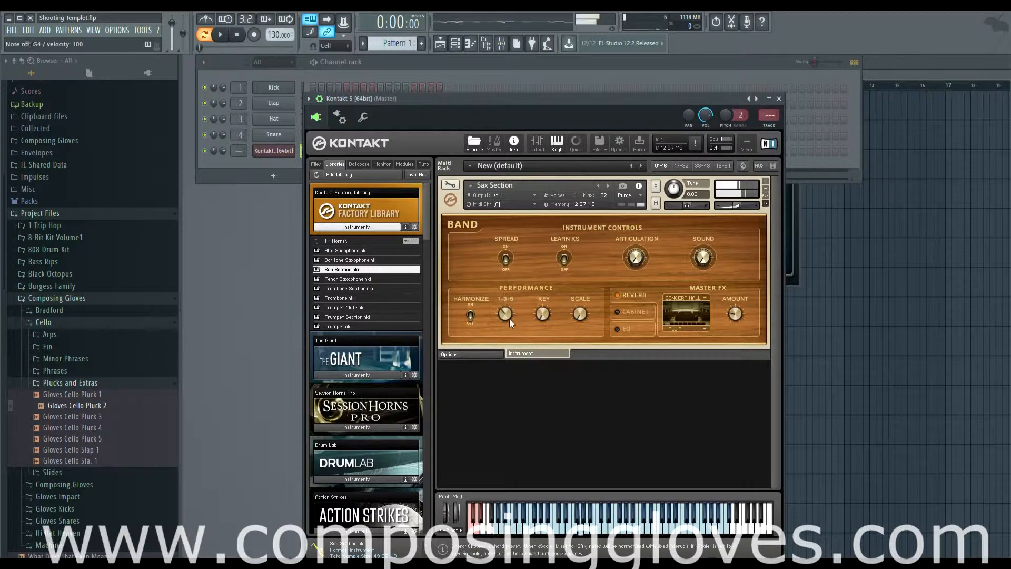
{"action": "left_click", "coordinate": [472, 317]}
{"action": "key", "text": "b"}
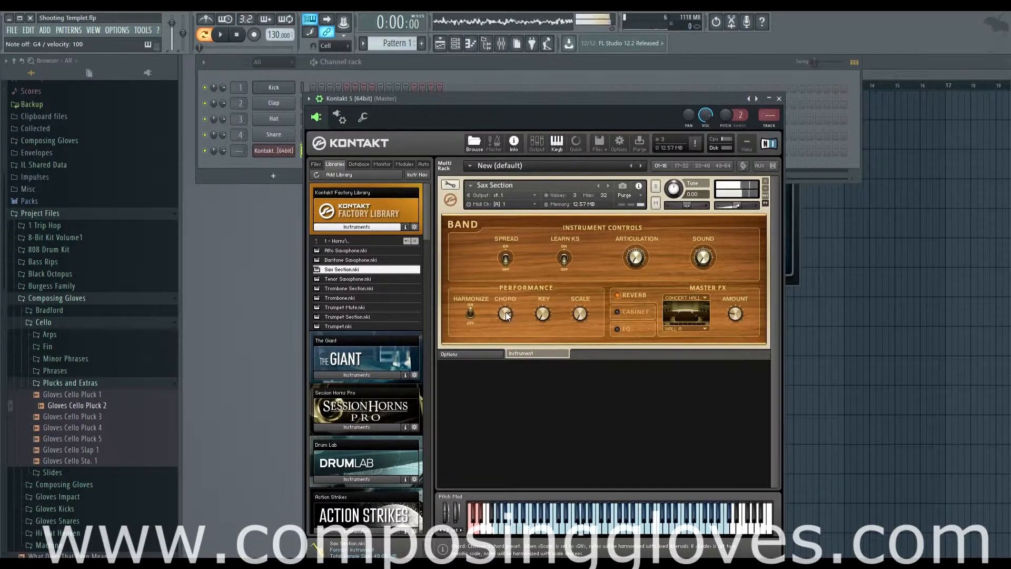
{"action": "key", "text": "b"}
{"action": "left_click_drag", "start_coordinate": [506, 316], "coordinate": [507, 334]}
{"action": "key", "text": "b"}
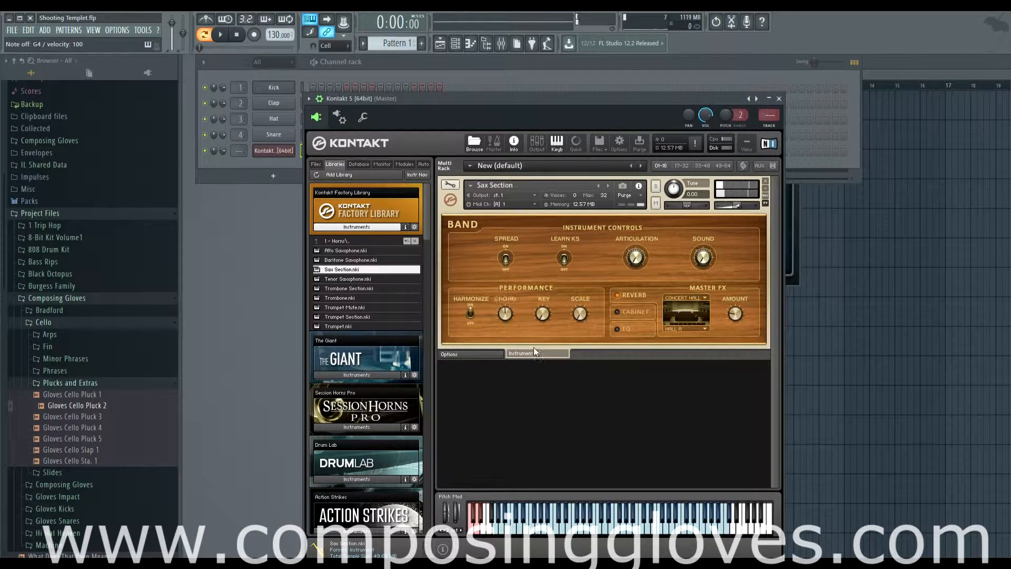
- Toggle the Sax Section's performance view off, on and off again
{"action": "left_click", "coordinate": [452, 201]}
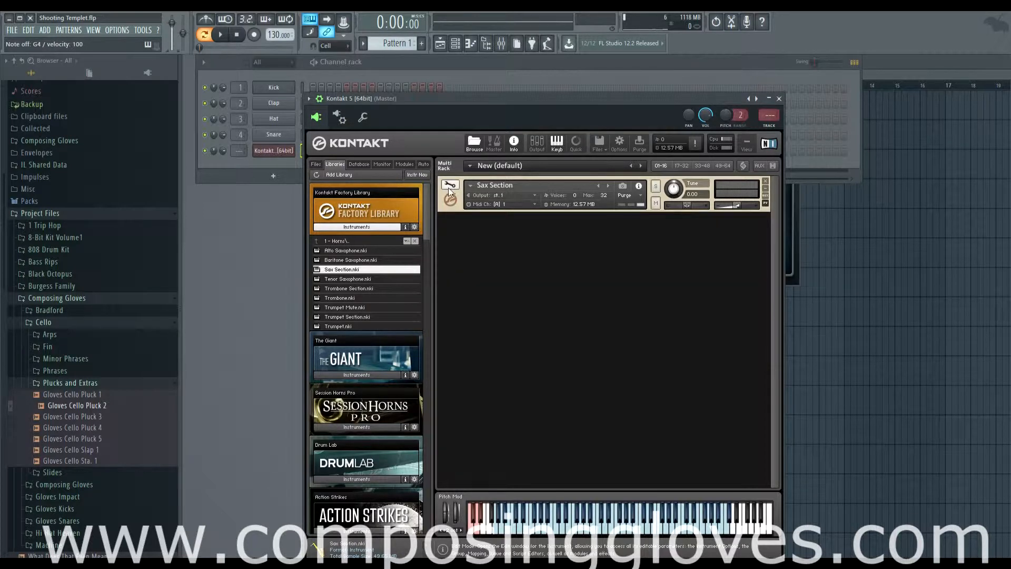
{"action": "left_click", "coordinate": [765, 204]}
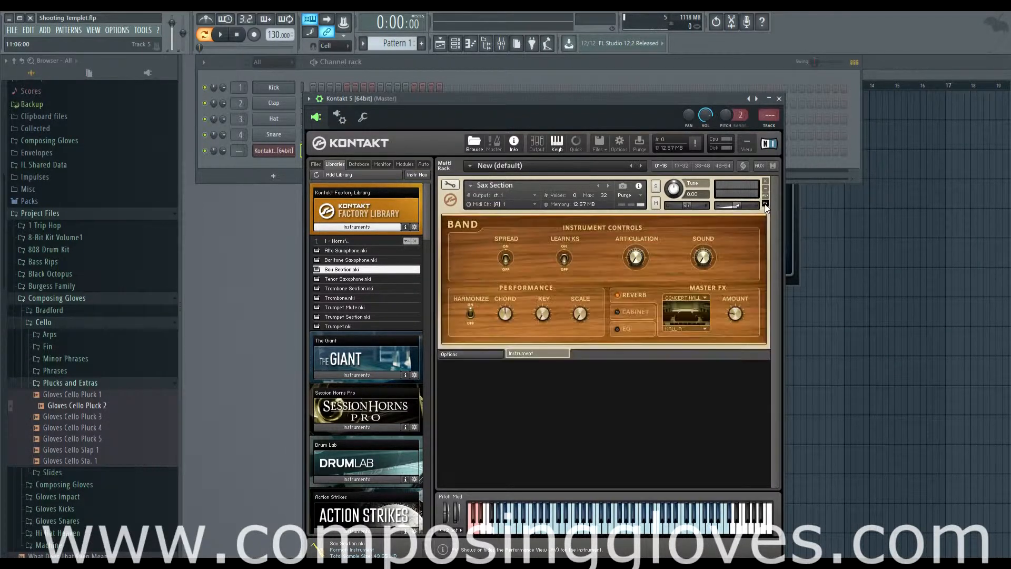
{"action": "left_click", "coordinate": [765, 204]}
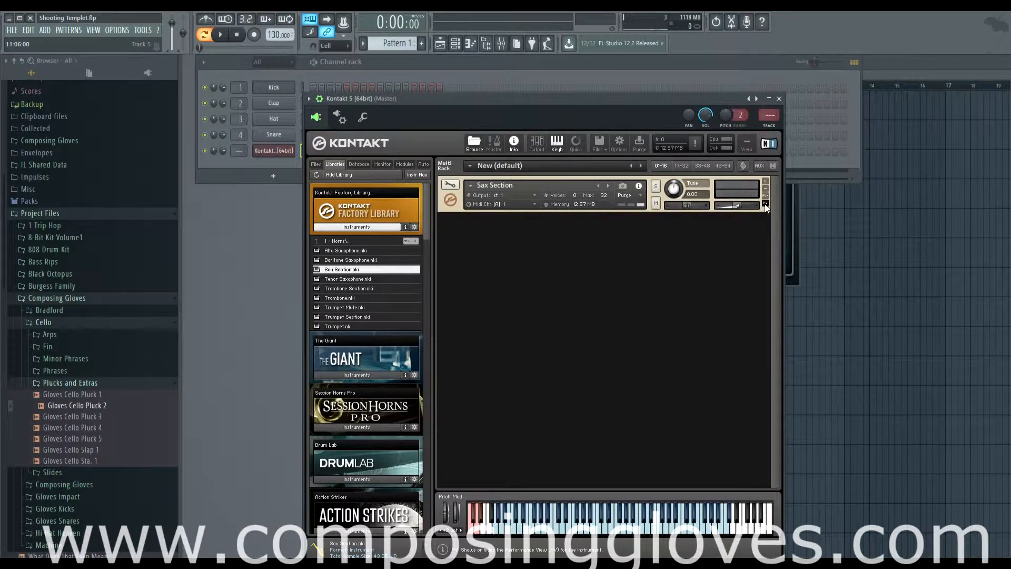
- Examine the Sax Section's edit mode, including the Group Editor, Instrument Options and Mapping Editor, and return to the performance view
{"action": "left_click", "coordinate": [452, 187]}
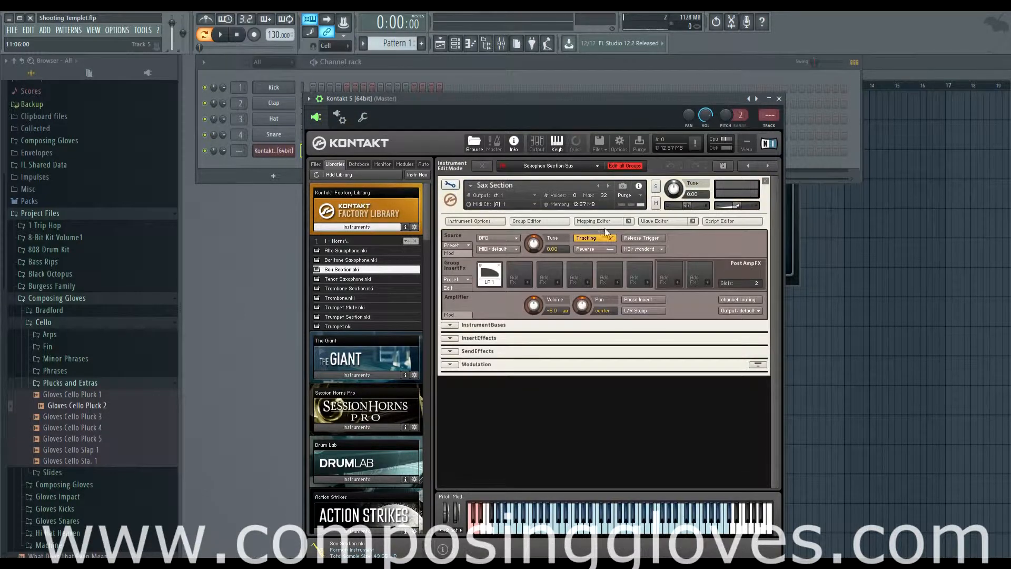
{"action": "left_click", "coordinate": [553, 221]}
{"action": "left_click", "coordinate": [481, 222]}
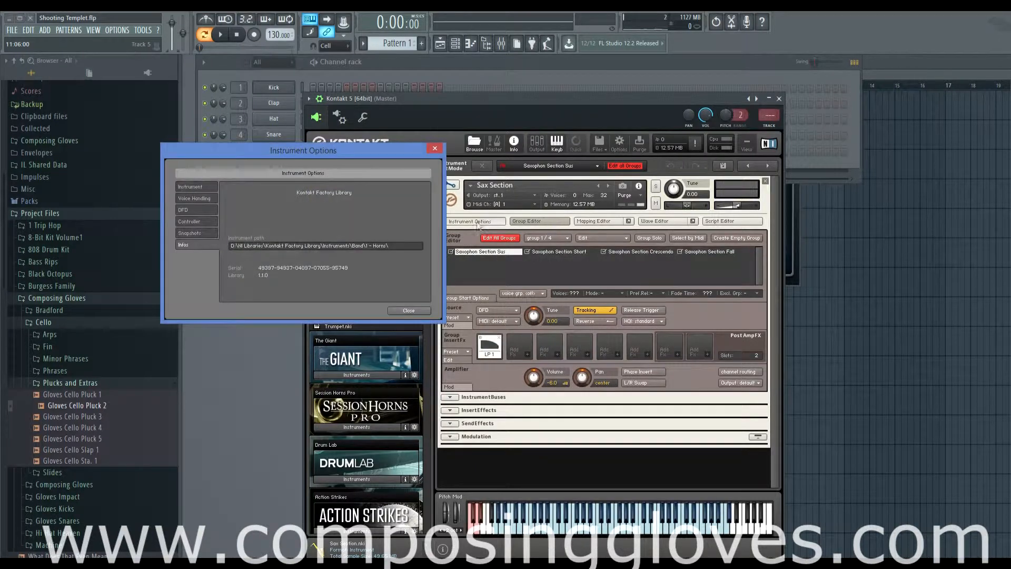
{"action": "left_click", "coordinate": [433, 151]}
{"action": "left_click", "coordinate": [598, 224]}
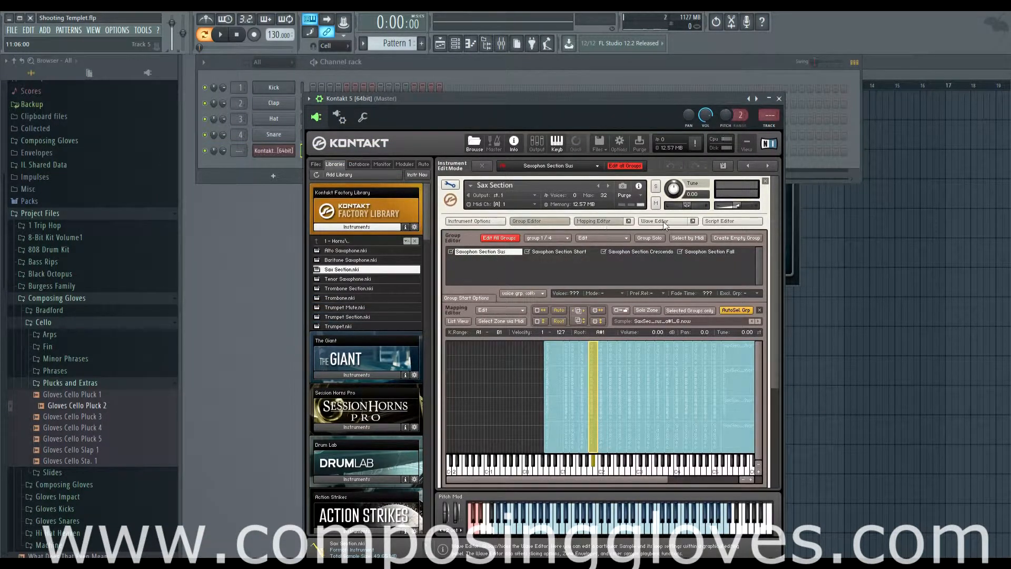
{"action": "left_click", "coordinate": [595, 221]}
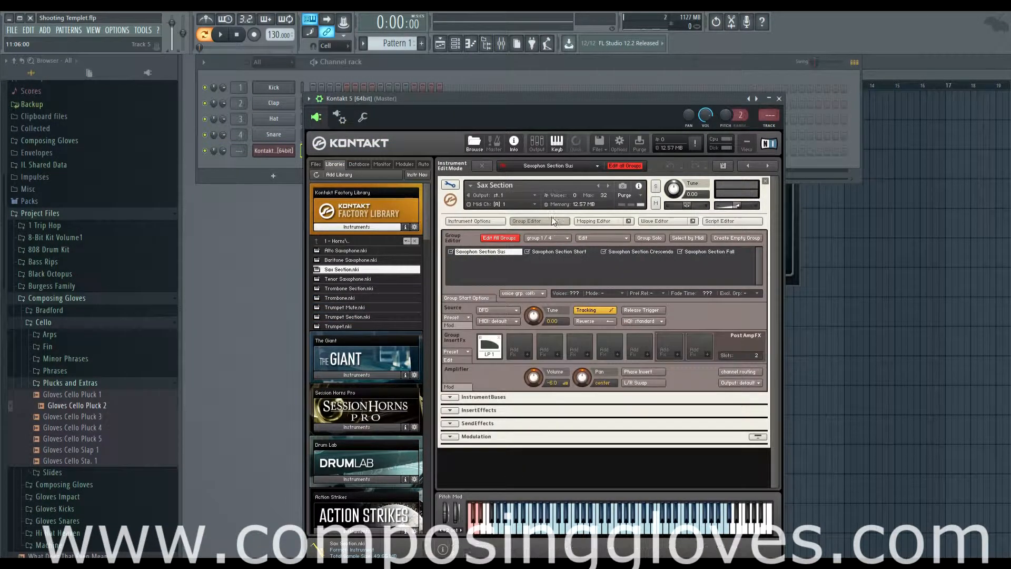
{"action": "left_click", "coordinate": [551, 220]}
{"action": "left_click", "coordinate": [450, 185]}
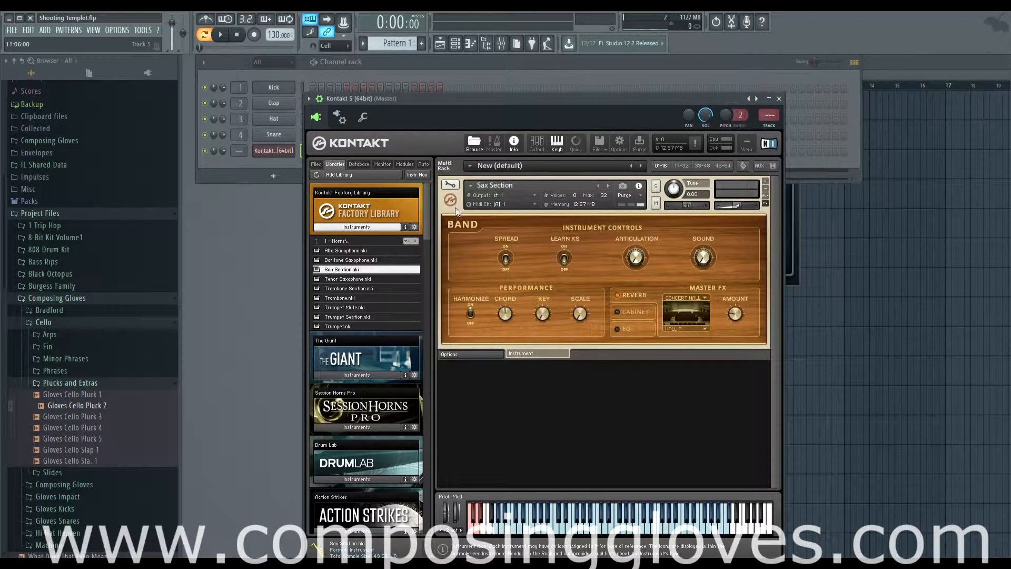
{"action": "left_click", "coordinate": [452, 185]}
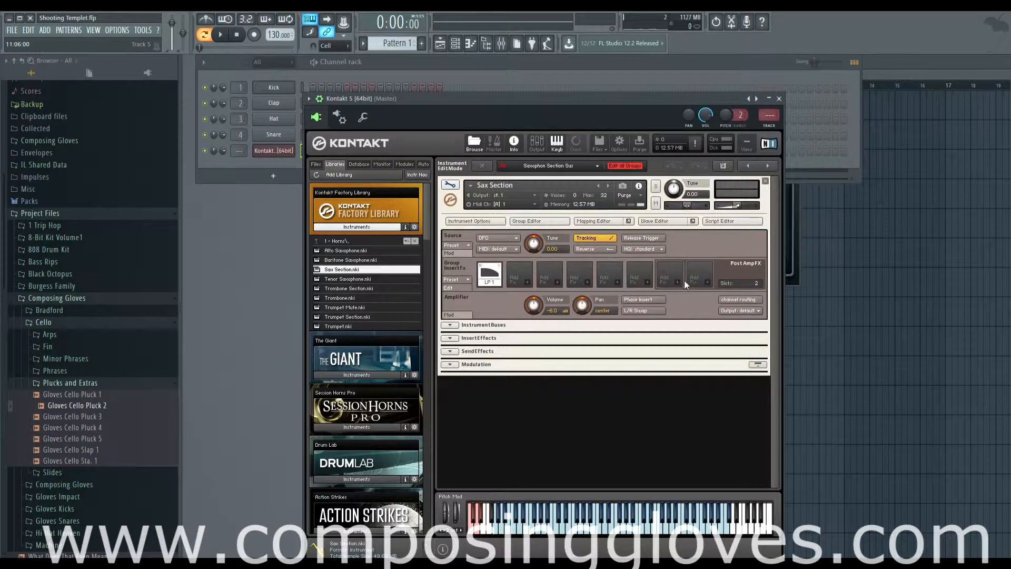
{"action": "left_click", "coordinate": [451, 185]}
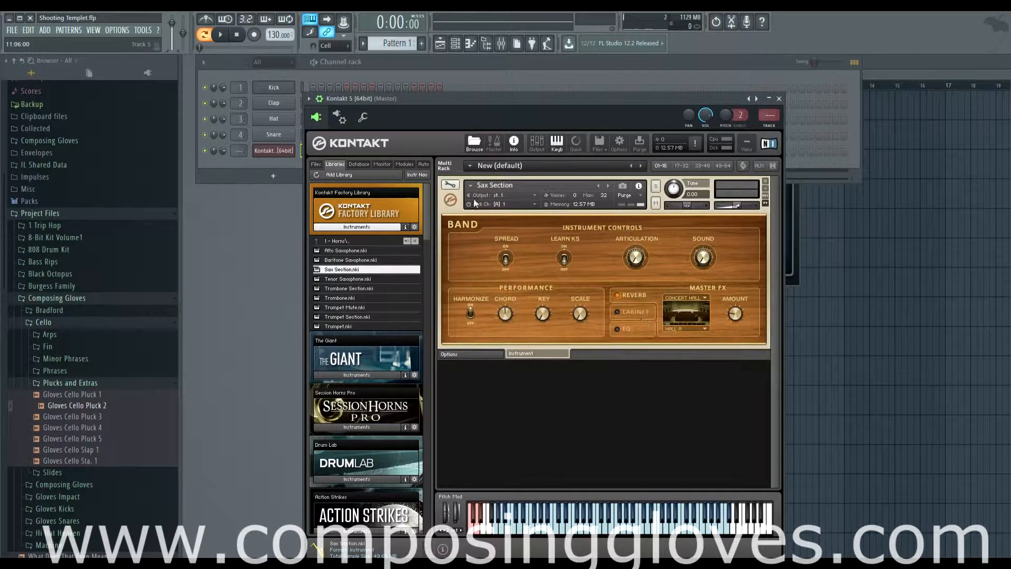
- Examine the quick-load list beside the Sax Section's name without loading anything from it
{"action": "left_click", "coordinate": [472, 183]}
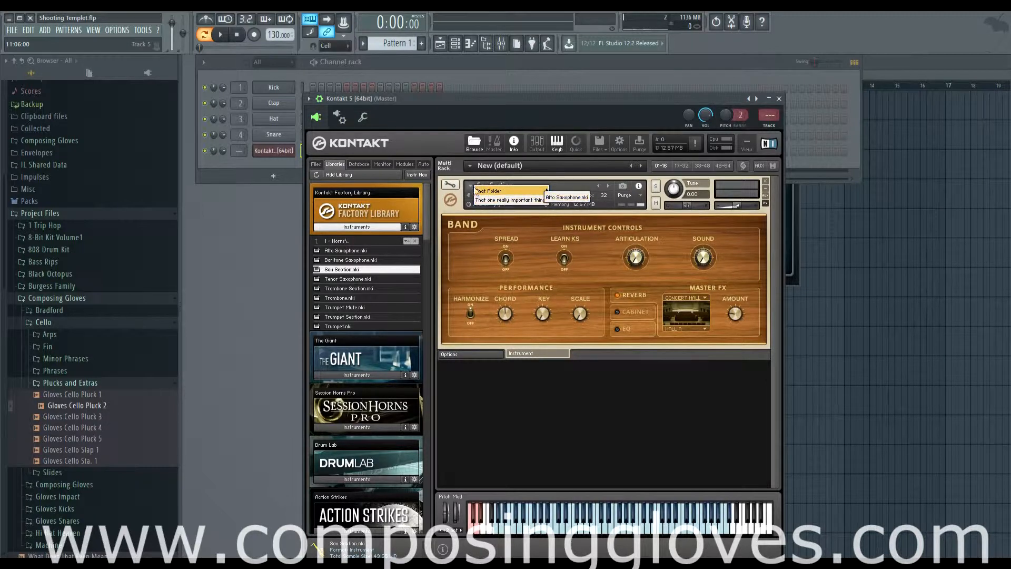
{"action": "left_click", "coordinate": [476, 182]}
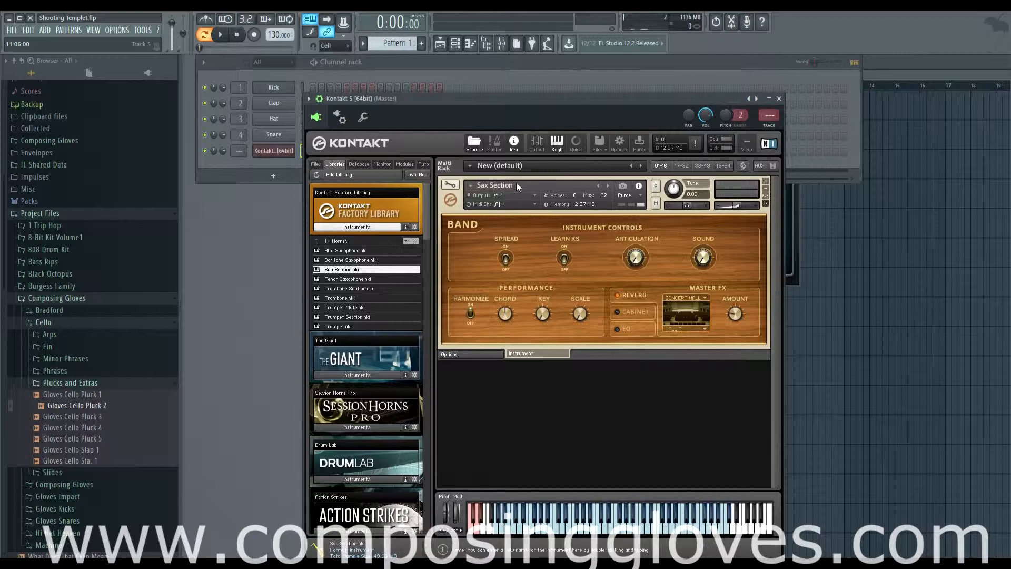
{"action": "left_click", "coordinate": [471, 184]}
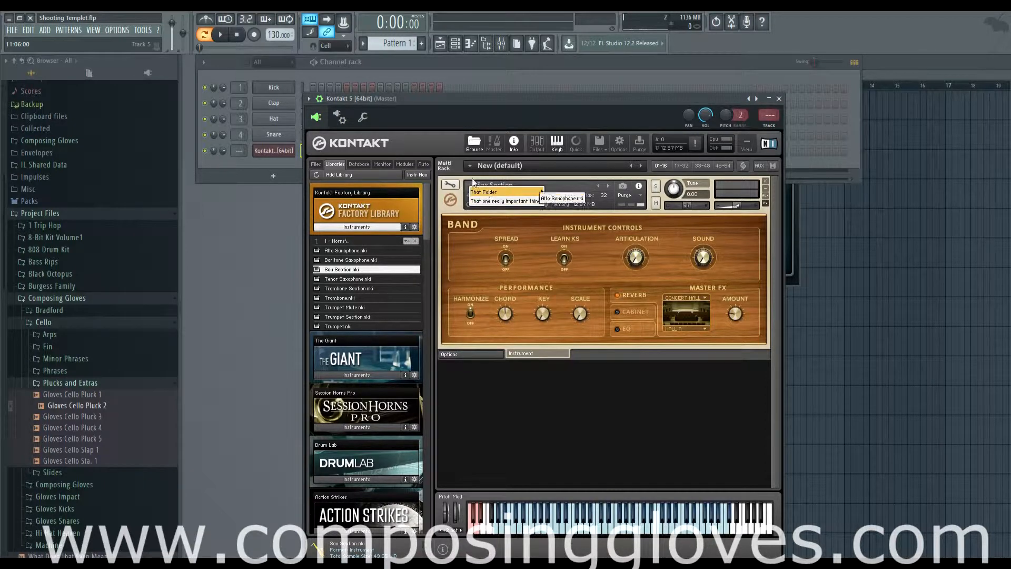
{"action": "left_click", "coordinate": [472, 177]}
- Step between neighbouring instruments in the Horns folder and replace Sax Section with Tenor Saxophone
{"action": "left_click", "coordinate": [608, 186]}
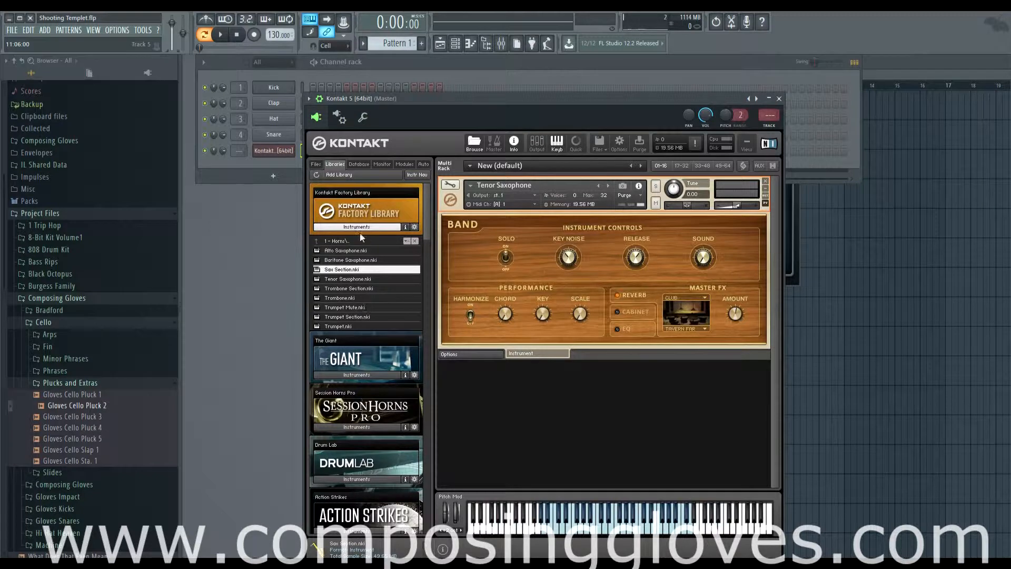
{"action": "left_click", "coordinate": [599, 184]}
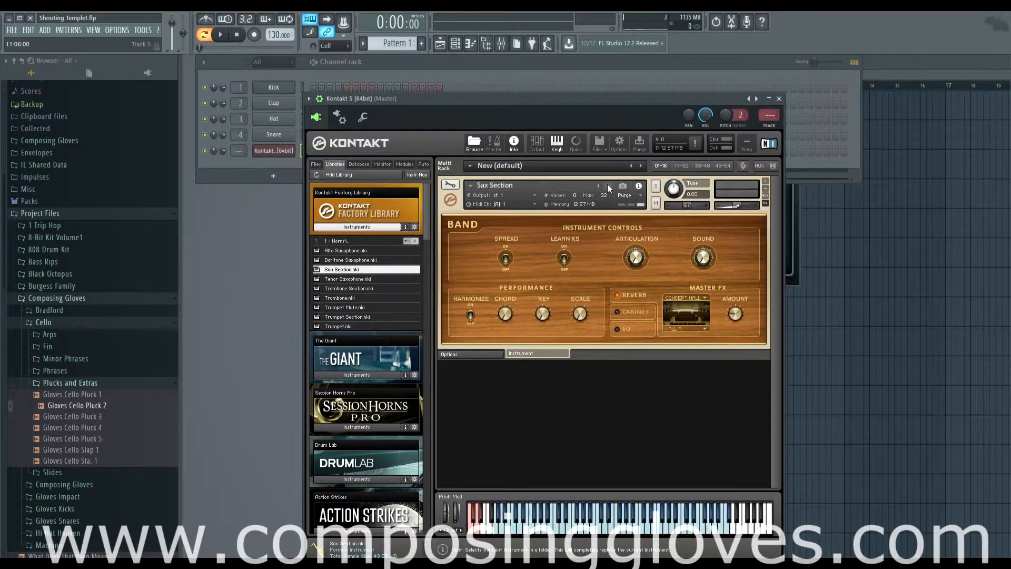
{"action": "left_click", "coordinate": [607, 184]}
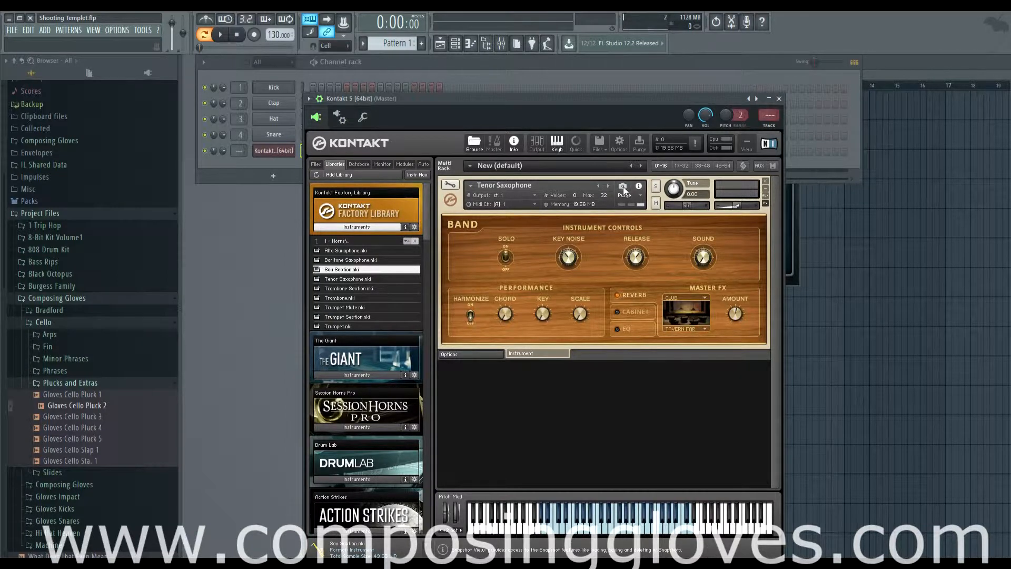
- Show the Tenor Saxophone's snapshot view, return to its info view and set its maximum voices to 34
{"action": "left_click", "coordinate": [623, 187]}
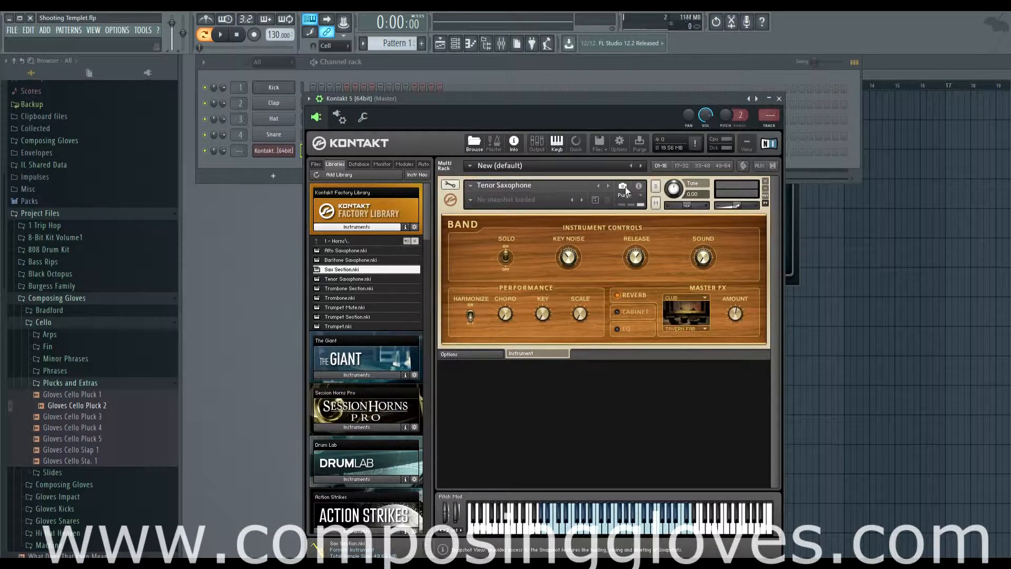
{"action": "left_click", "coordinate": [639, 186]}
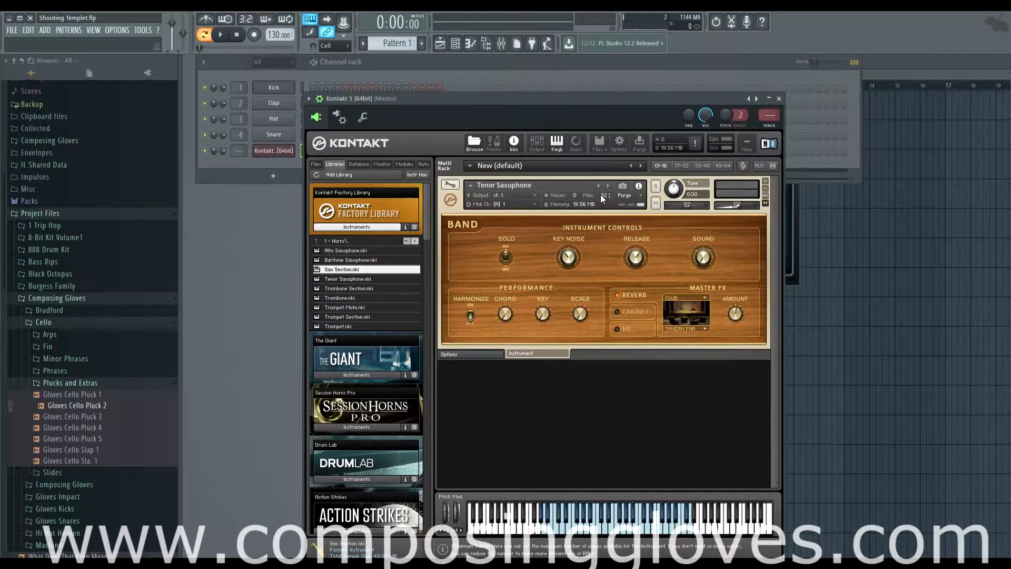
{"action": "left_click", "coordinate": [629, 509]}
- Examine the Tenor Saxophone's output choices alongside the Outputs mixer, and hide the mixer without changing the routing
{"action": "left_click", "coordinate": [495, 197]}
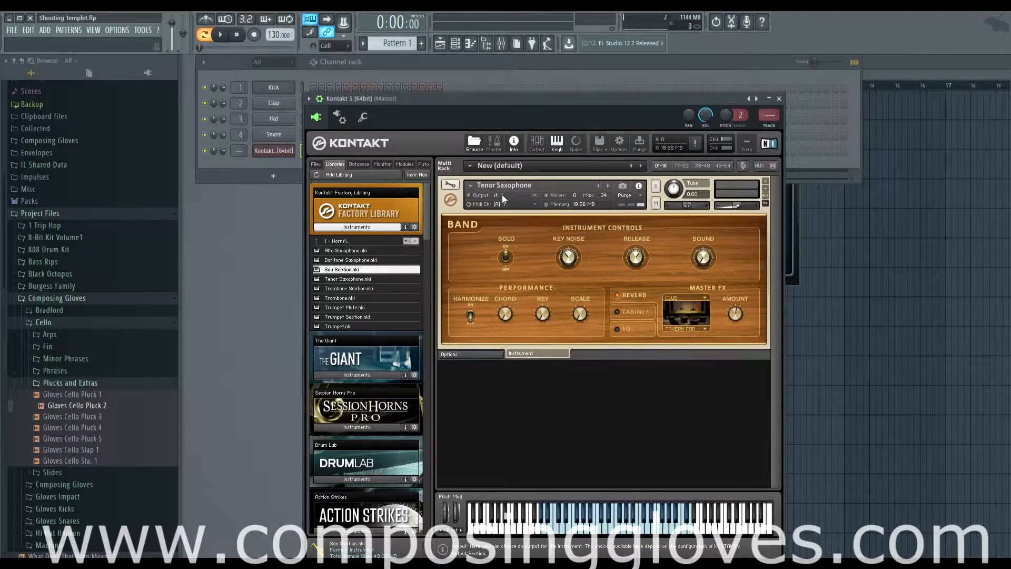
{"action": "left_click", "coordinate": [487, 196]}
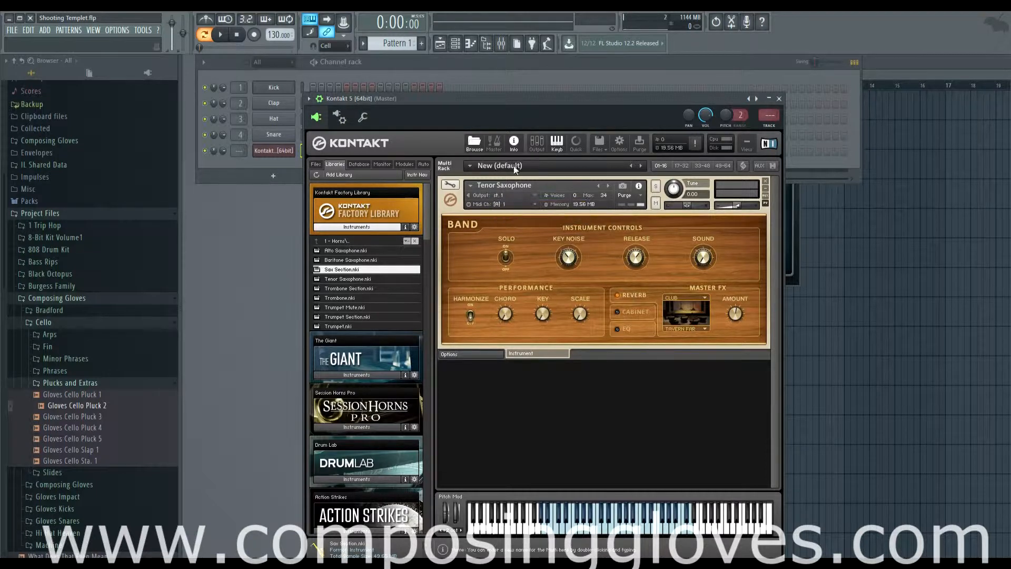
{"action": "left_click", "coordinate": [536, 142]}
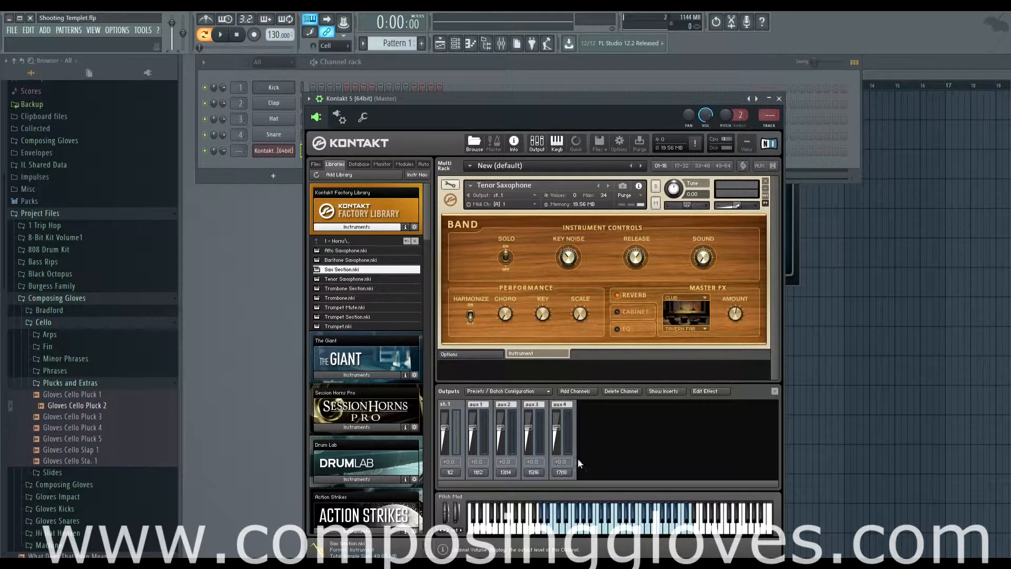
{"action": "left_click", "coordinate": [520, 195]}
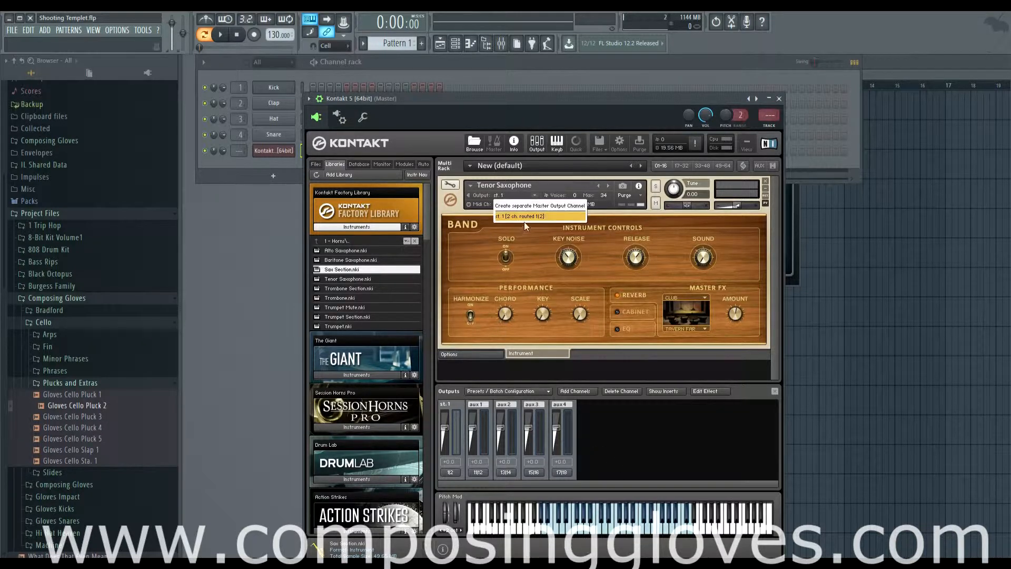
{"action": "left_click", "coordinate": [489, 195]}
{"action": "left_click", "coordinate": [536, 142]}
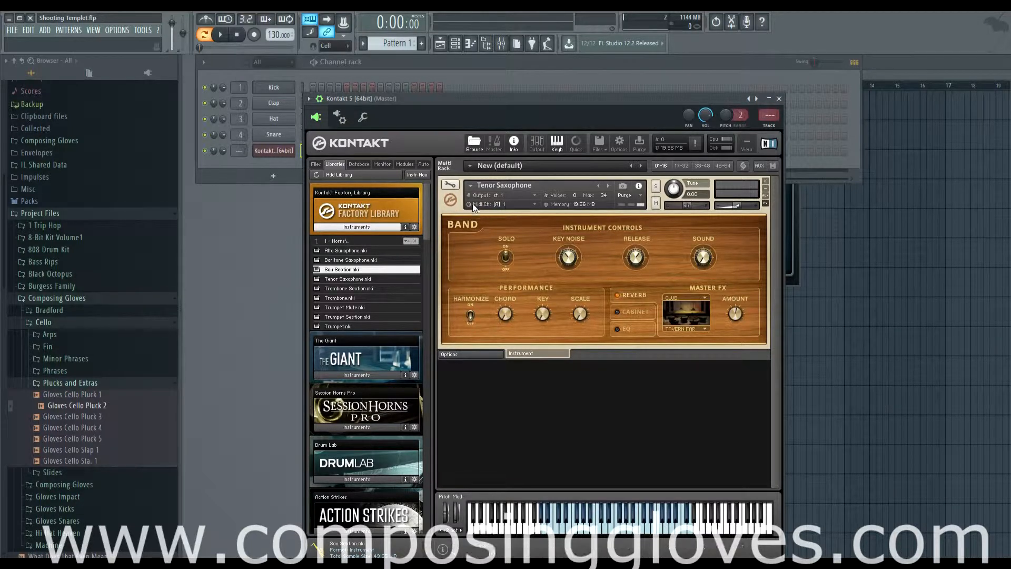
- Examine the Tenor Saxophone's MIDI channel choices, including omni and the Port A channels, without changing the channel
{"action": "left_click", "coordinate": [501, 205]}
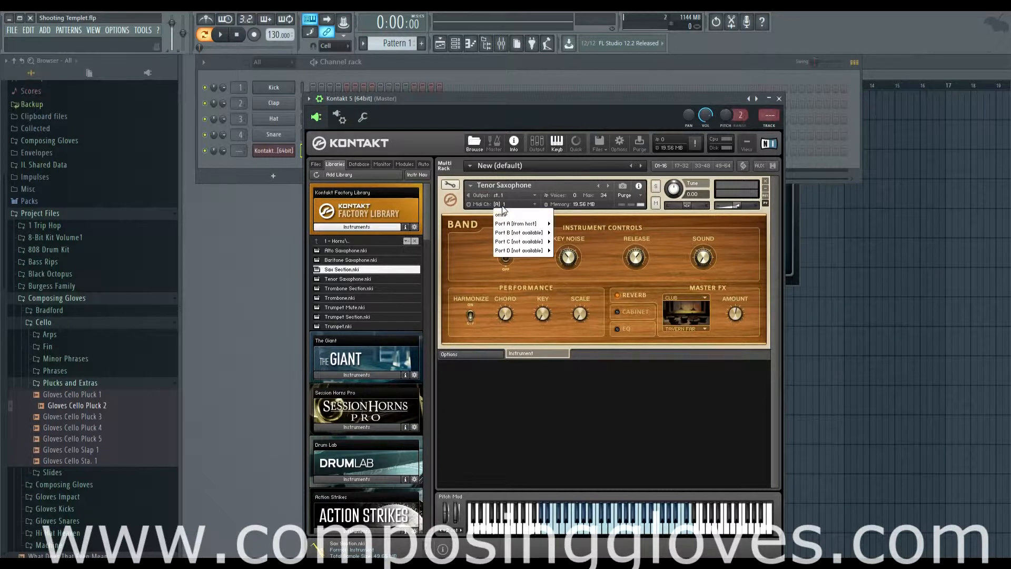
{"action": "mouse_move", "coordinate": [531, 226]}
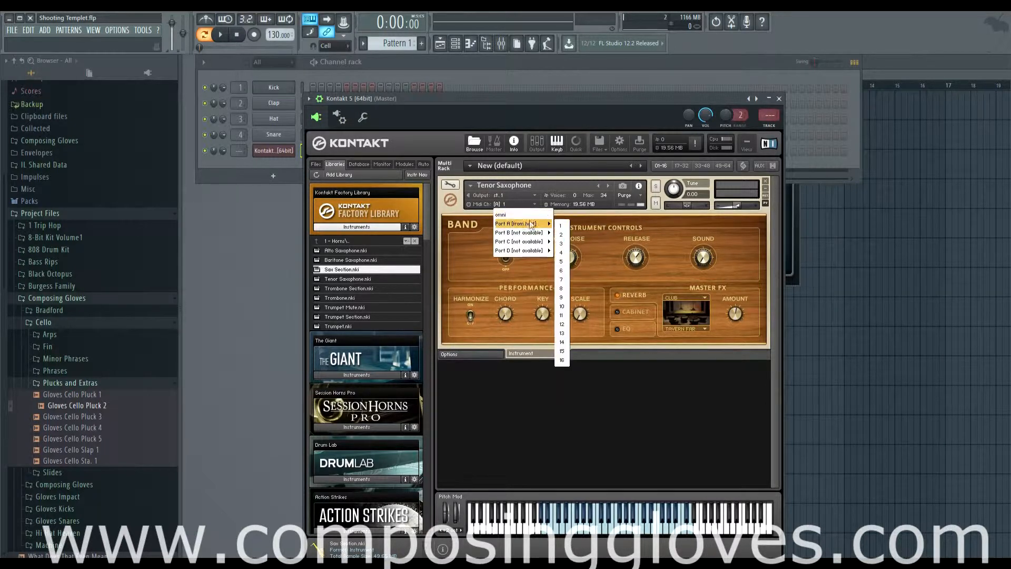
{"action": "mouse_move", "coordinate": [531, 250]}
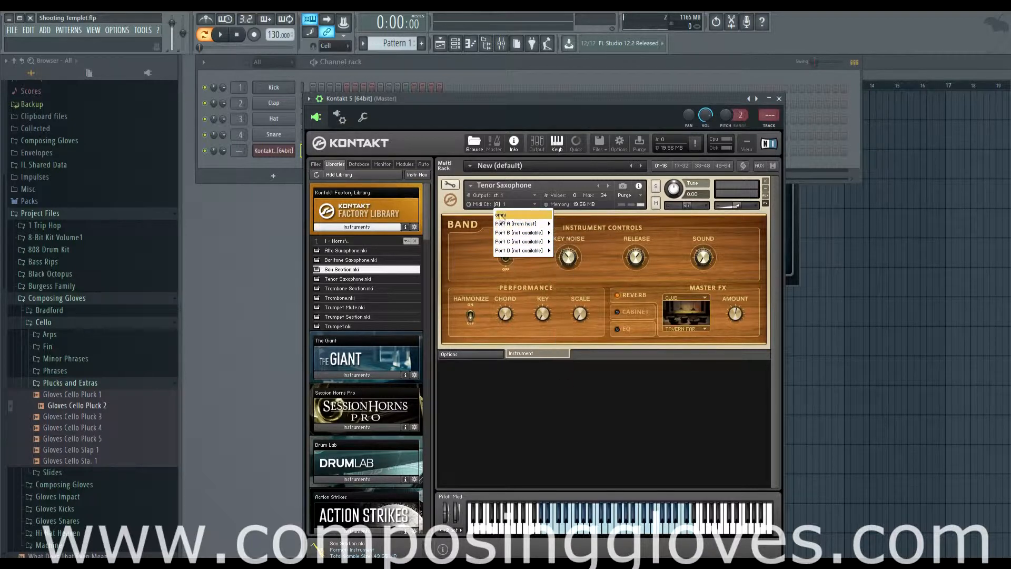
{"action": "left_click", "coordinate": [483, 206]}
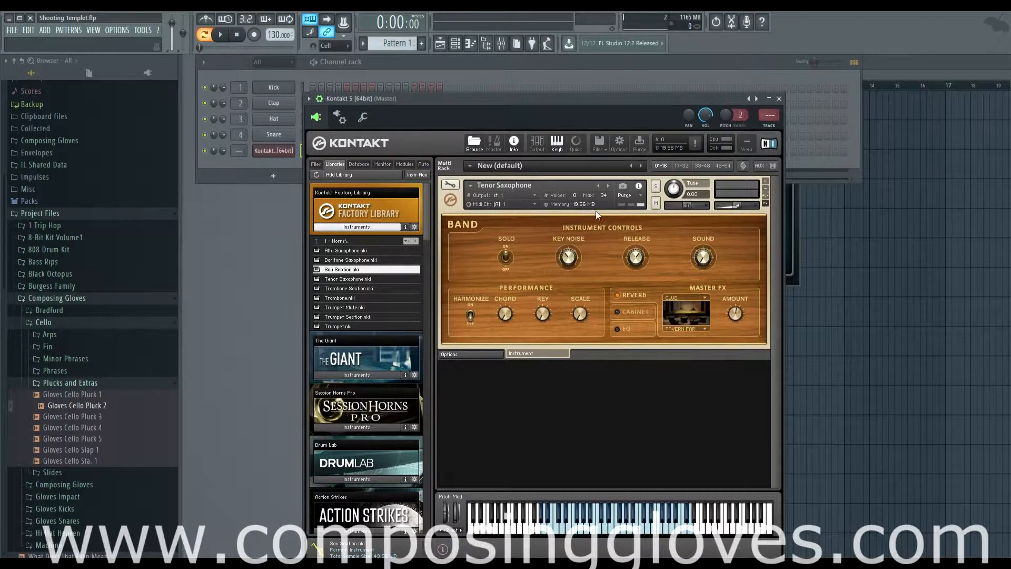
- Examine the Tenor Saxophone's Purge options without running any of them
{"action": "left_click", "coordinate": [626, 195]}
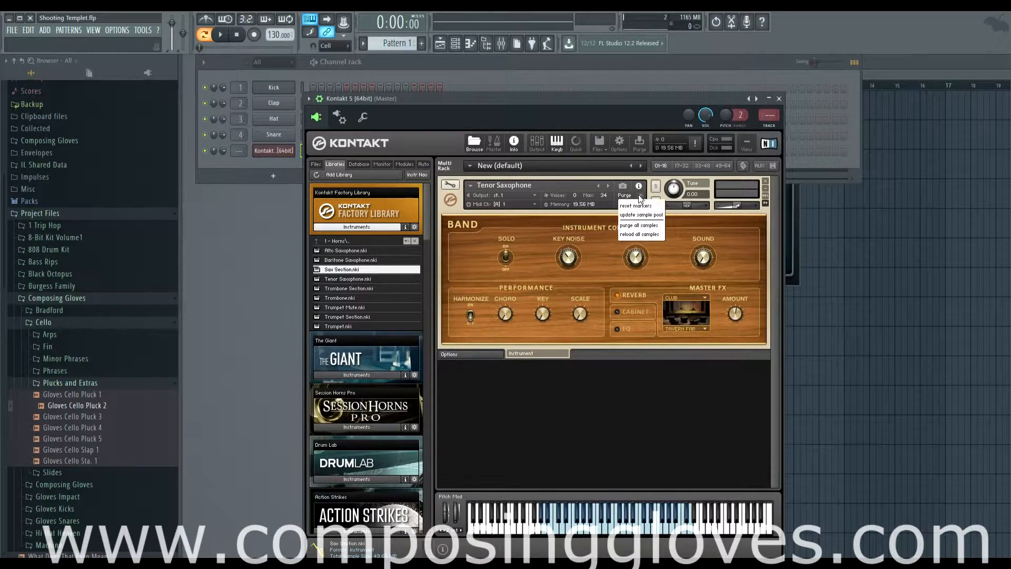
{"action": "left_click", "coordinate": [642, 196]}
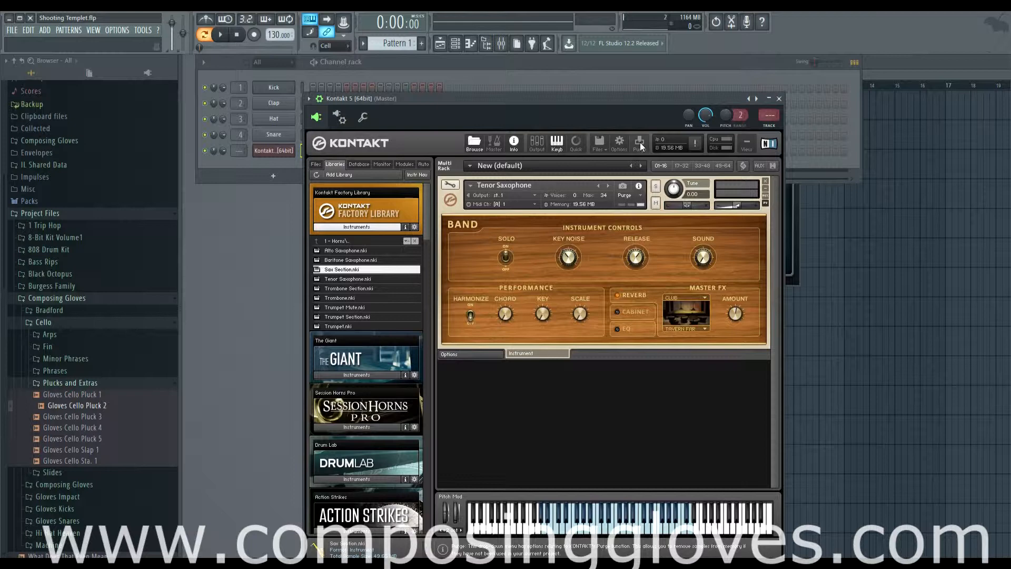
{"action": "left_click", "coordinate": [640, 195]}
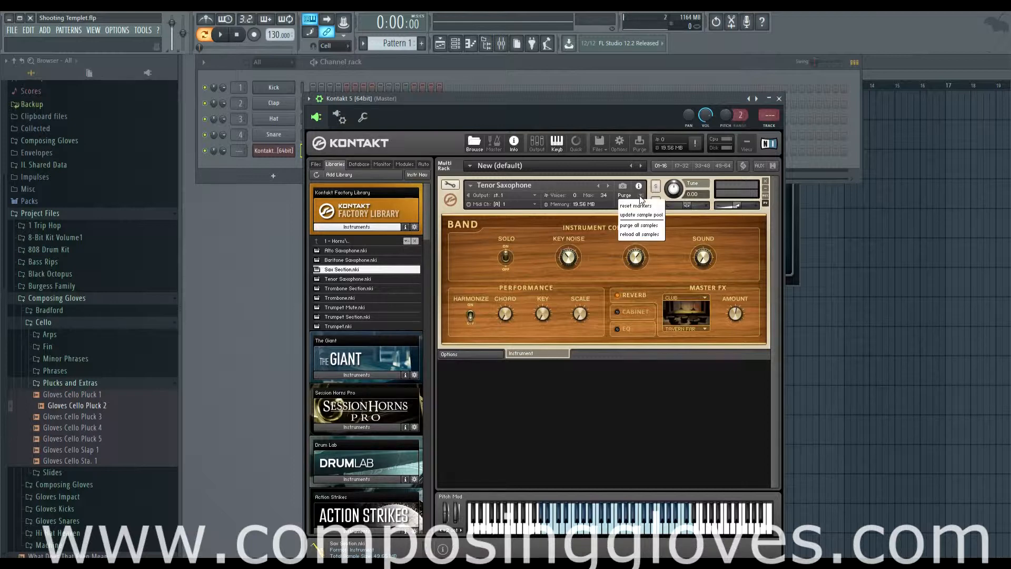
{"action": "left_click", "coordinate": [621, 198]}
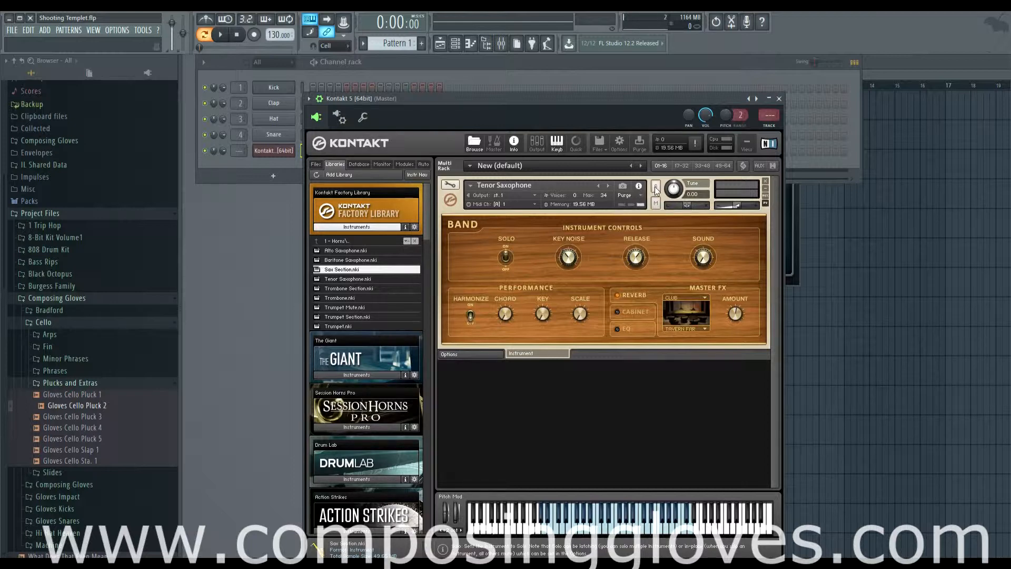
- Load Trombone Section and Trumpet Section from the Horns folder into the rack
{"action": "left_click", "coordinate": [360, 289]}
{"action": "double_click", "coordinate": [359, 289]}
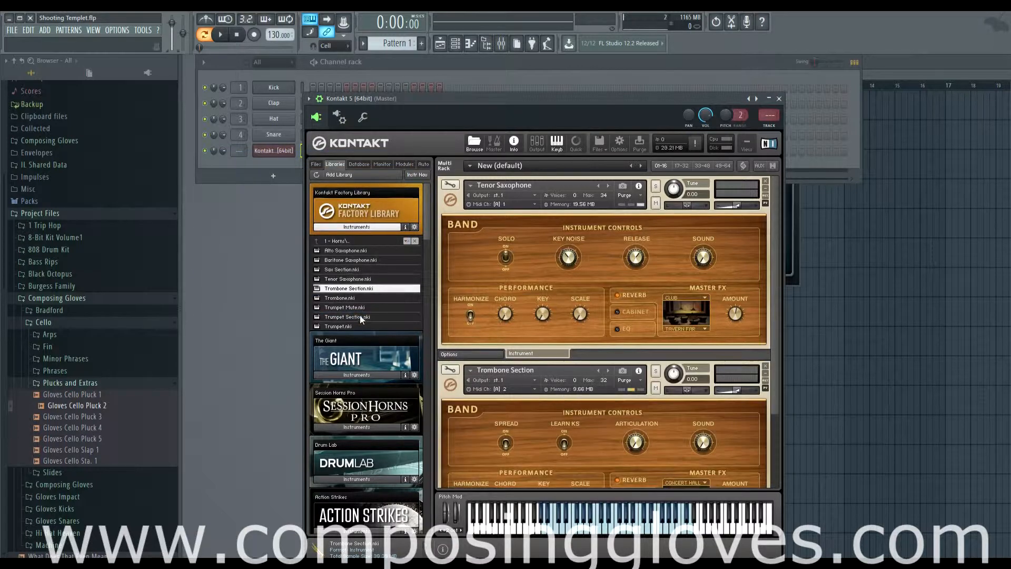
{"action": "double_click", "coordinate": [361, 317]}
- Set the MIDI channel of both the Trombone Section and the Trumpet Section to omni
{"action": "scroll", "coordinate": [623, 341], "scroll_direction": "down", "scroll_amount": 3}
{"action": "scroll", "coordinate": [631, 342], "scroll_direction": "down", "scroll_amount": 1}
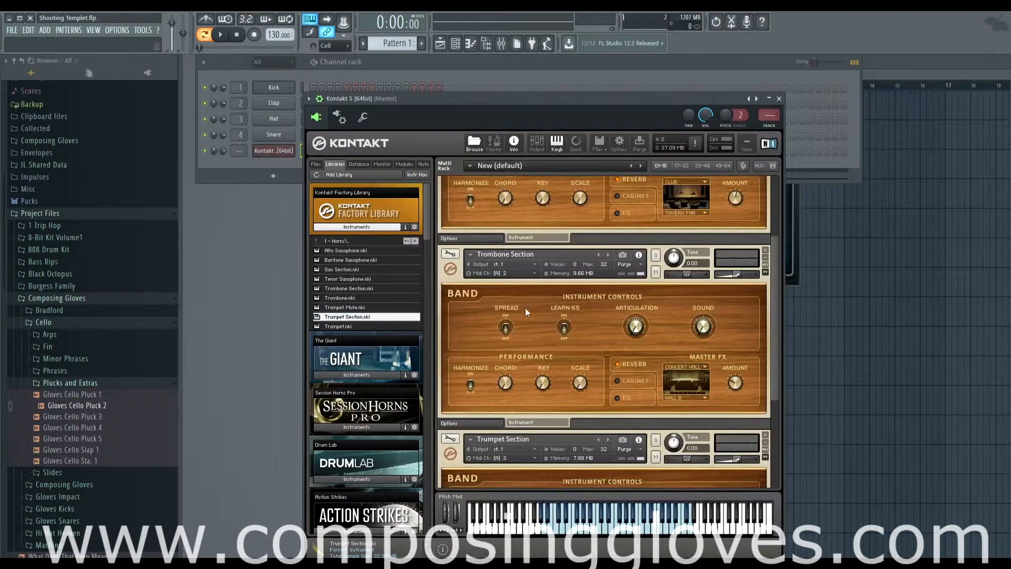
{"action": "left_click", "coordinate": [508, 273]}
{"action": "left_click", "coordinate": [517, 283]}
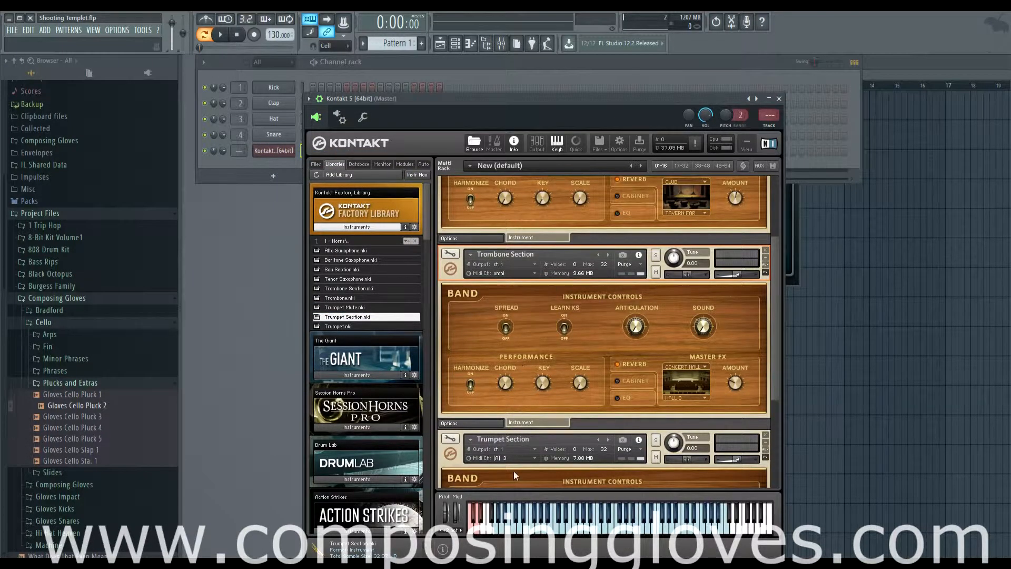
{"action": "left_click", "coordinate": [514, 459]}
{"action": "left_click", "coordinate": [519, 468]}
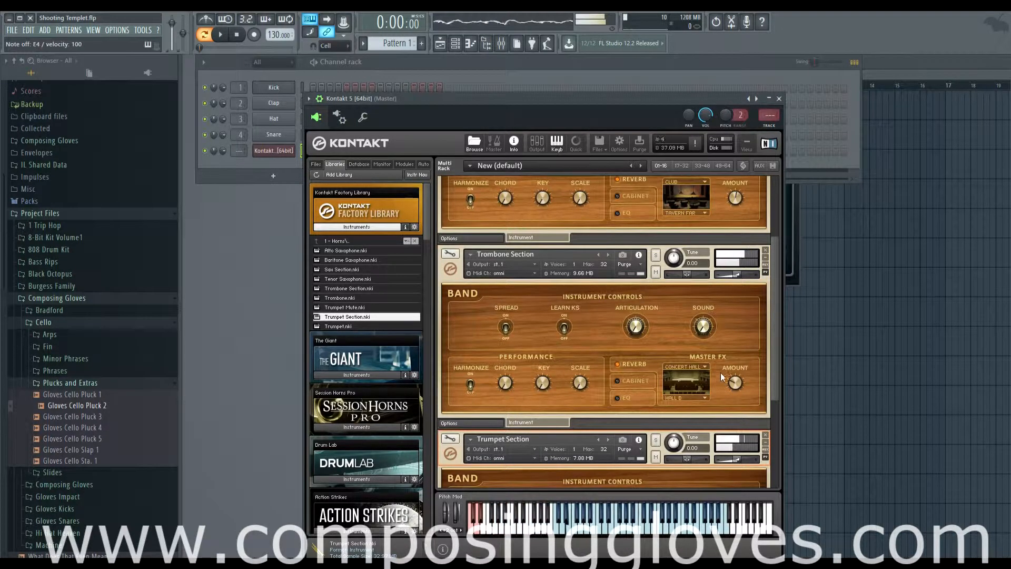
- Solo the Tenor Saxophone, turn its solo off again and play a note through all instruments
{"action": "scroll", "coordinate": [717, 328], "scroll_direction": "up", "scroll_amount": 5}
{"action": "scroll", "coordinate": [705, 334], "scroll_direction": "up", "scroll_amount": 3}
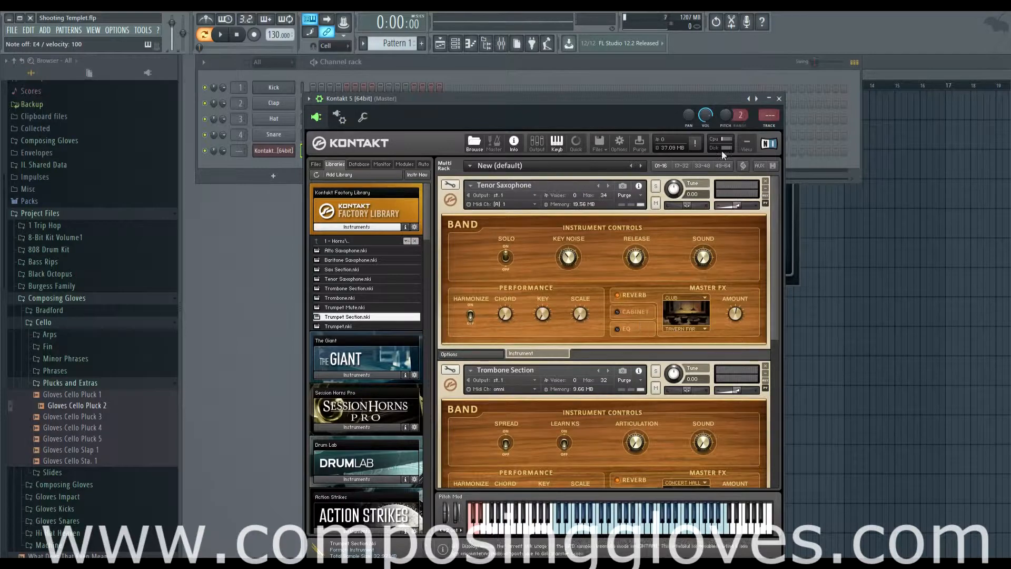
{"action": "left_click", "coordinate": [656, 186]}
{"action": "scroll", "coordinate": [662, 313], "scroll_direction": "down", "scroll_amount": 3}
{"action": "scroll", "coordinate": [674, 309], "scroll_direction": "up", "scroll_amount": 3}
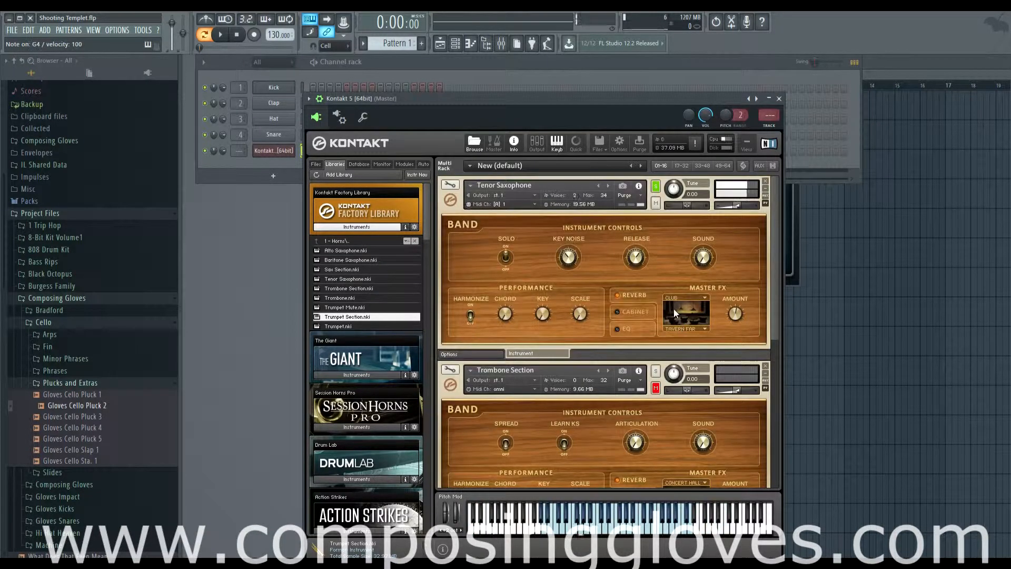
{"action": "left_click", "coordinate": [656, 186]}
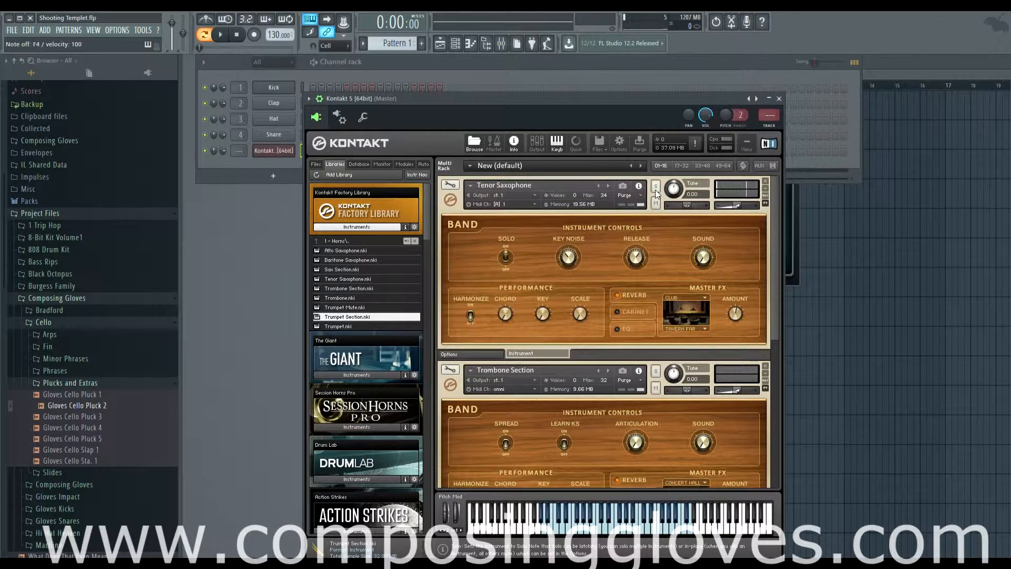
{"action": "key", "text": "c"}
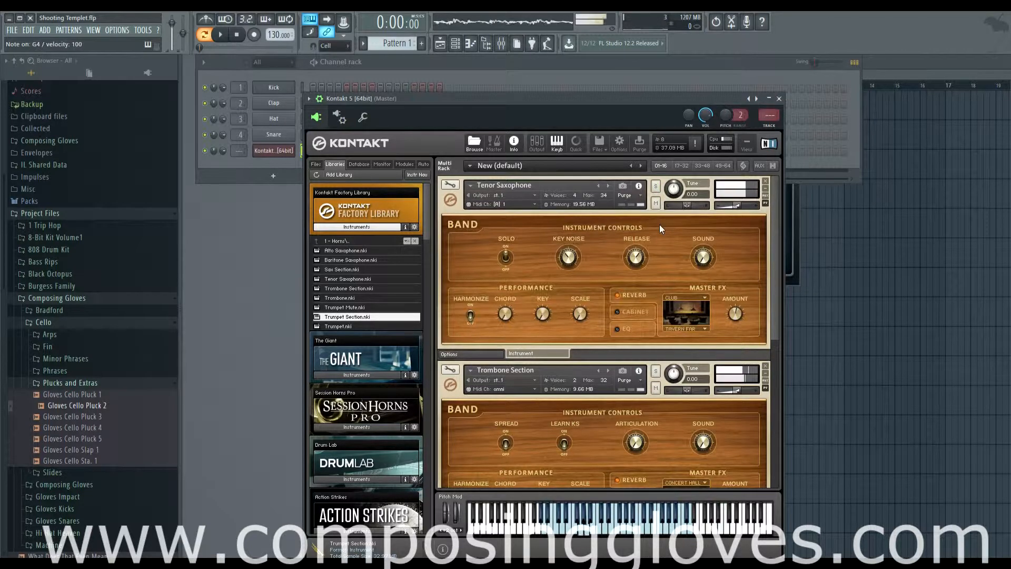
- Mute the Trombone Section and solo the Tenor Saxophone
{"action": "left_click", "coordinate": [655, 387]}
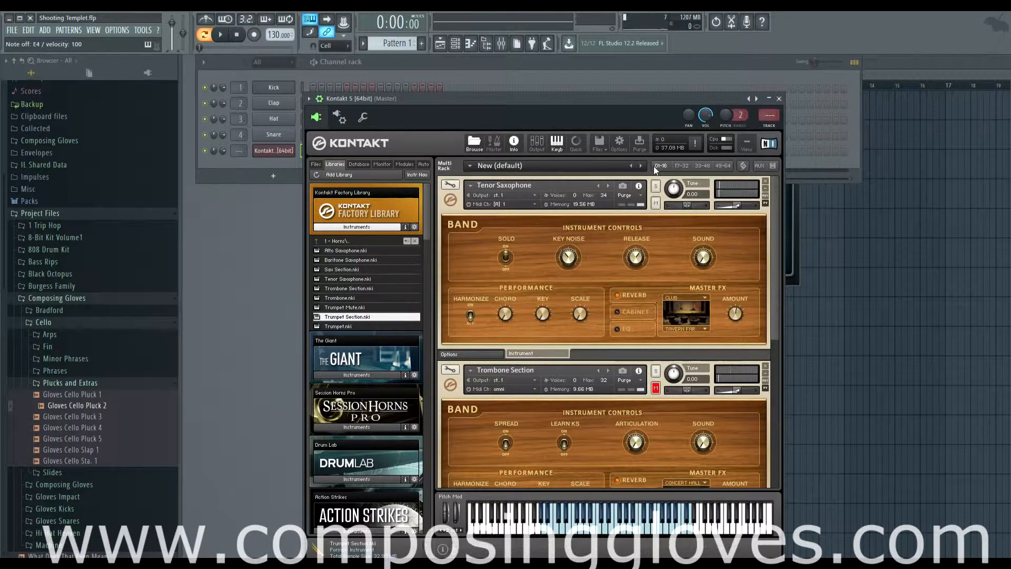
{"action": "left_click", "coordinate": [655, 186]}
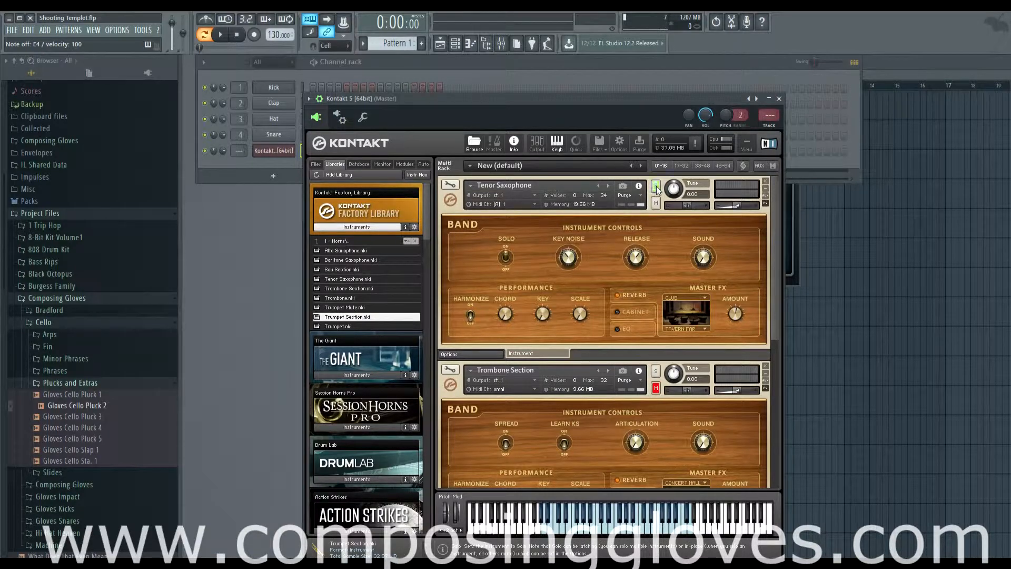
{"action": "scroll", "coordinate": [659, 198], "scroll_direction": "down", "scroll_amount": 5}
{"action": "scroll", "coordinate": [670, 211], "scroll_direction": "up", "scroll_amount": 3}
{"action": "scroll", "coordinate": [670, 221], "scroll_direction": "up", "scroll_amount": 2}
- Collapse the performance views of the Trombone Section, Tenor Saxophone and Trumpet Section to show only their headers
{"action": "scroll", "coordinate": [668, 266], "scroll_direction": "down", "scroll_amount": 4}
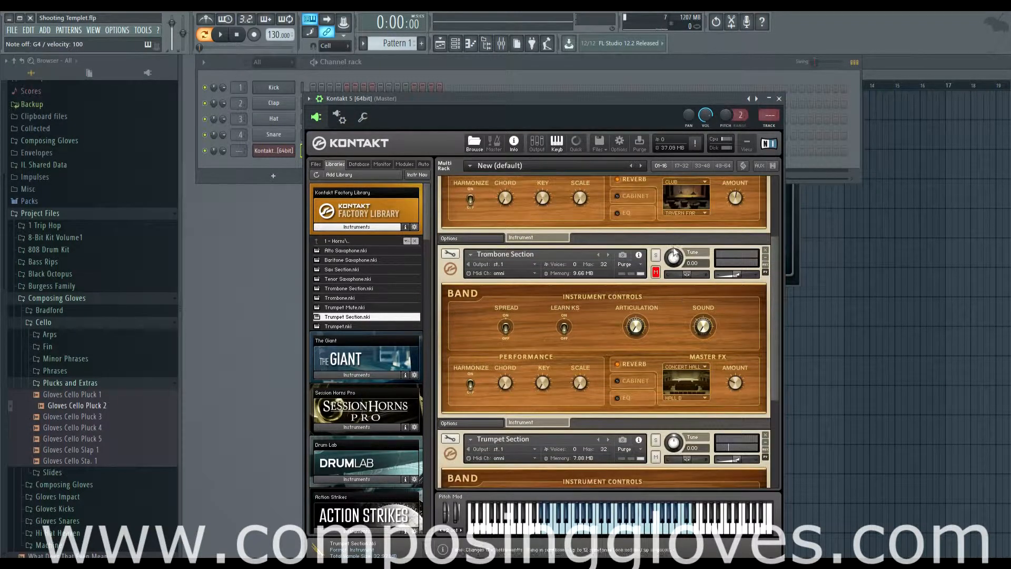
{"action": "scroll", "coordinate": [658, 261], "scroll_direction": "up", "scroll_amount": 1}
{"action": "left_click", "coordinate": [458, 287]}
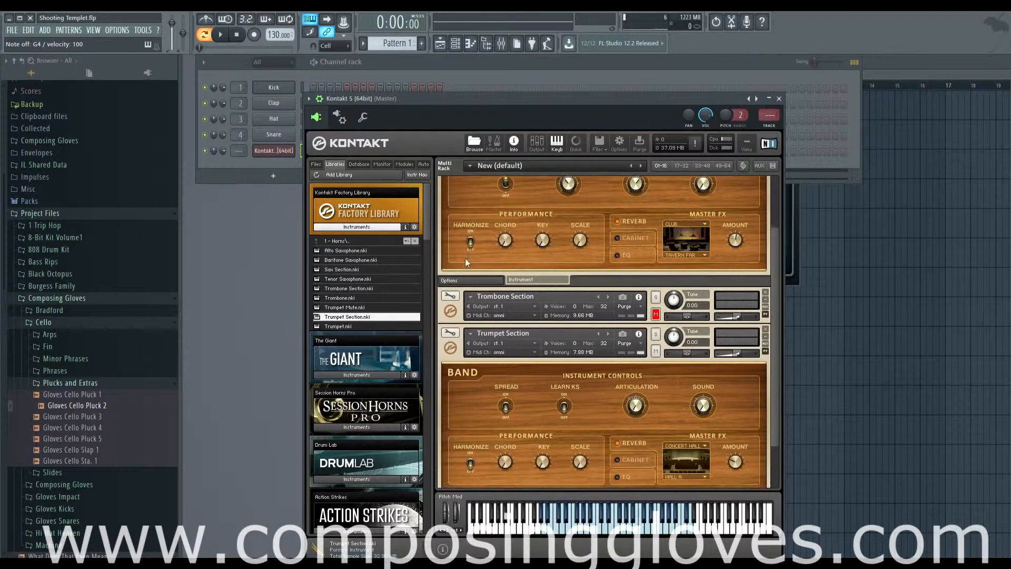
{"action": "scroll", "coordinate": [450, 232], "scroll_direction": "up", "scroll_amount": 3}
{"action": "left_click", "coordinate": [450, 201]}
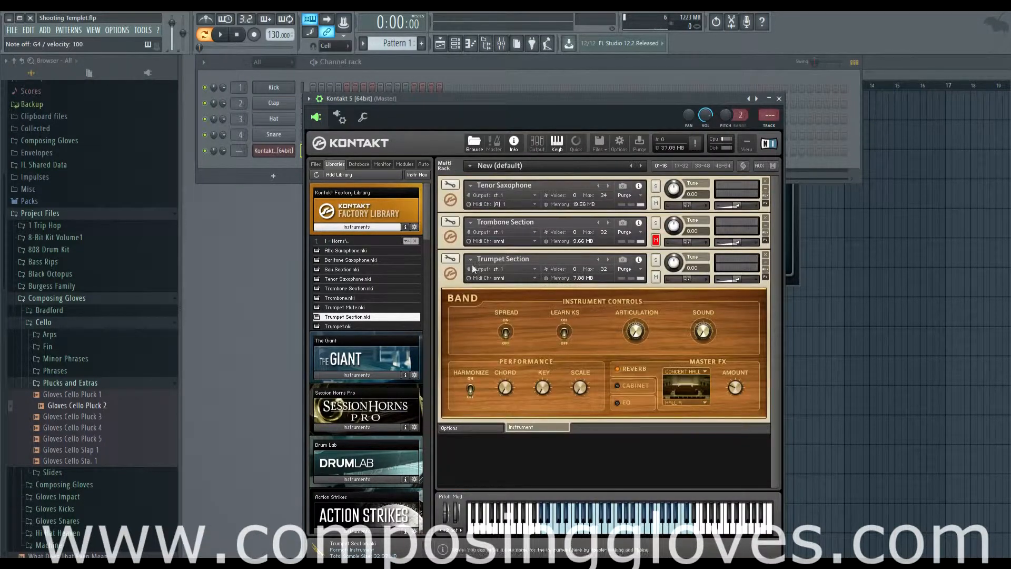
{"action": "left_click", "coordinate": [451, 273]}
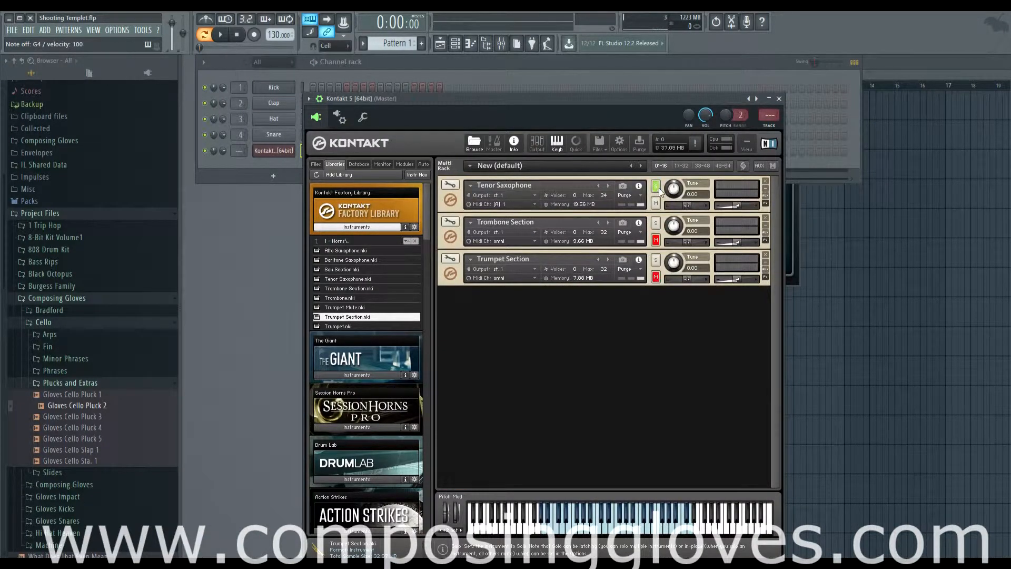
- Toggle the mutes of the Trombone Section and Trumpet Section, leaving both unmuted
{"action": "left_click", "coordinate": [656, 240]}
{"action": "left_click", "coordinate": [656, 276]}
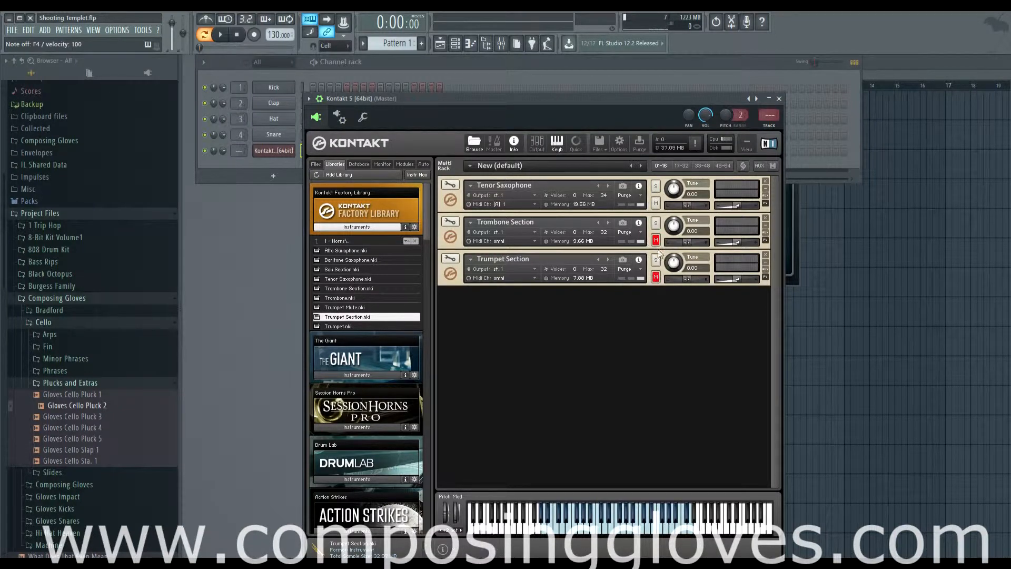
{"action": "left_click", "coordinate": [656, 241]}
{"action": "left_click", "coordinate": [656, 241]}
{"action": "left_click", "coordinate": [655, 276]}
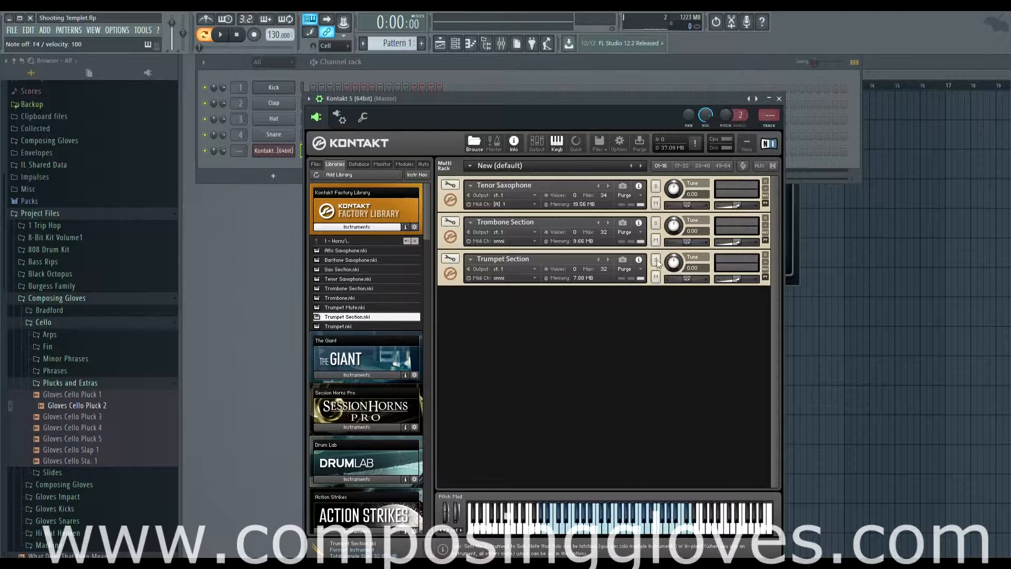
- Try the Tenor Saxophone's tune at -10.00, reset it to 0.00, and try its pan and volume sliders
{"action": "mouse_move", "coordinate": [674, 198]}
{"action": "left_mouse_down"}
{"action": "mouse_move", "coordinate": [672, 169]}
{"action": "mouse_move", "coordinate": [678, 212]}
{"action": "left_mouse_up"}
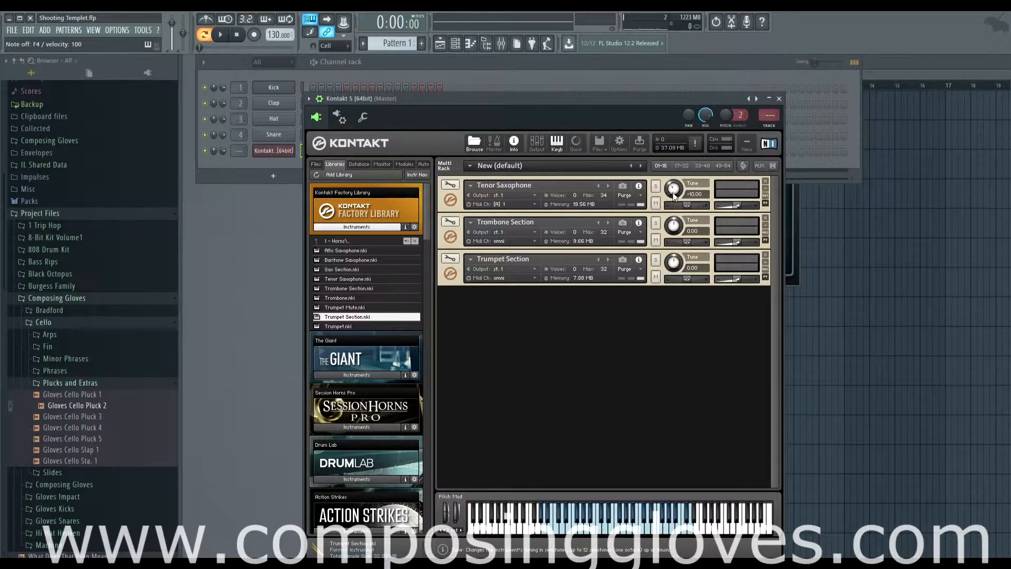
{"action": "left_click", "coordinate": [674, 191], "text": "ctrl"}
{"action": "mouse_move", "coordinate": [686, 206]}
{"action": "left_mouse_down"}
{"action": "mouse_move", "coordinate": [716, 206]}
{"action": "mouse_move", "coordinate": [689, 205]}
{"action": "left_mouse_up"}
{"action": "left_click_drag", "start_coordinate": [737, 206], "coordinate": [824, 202]}
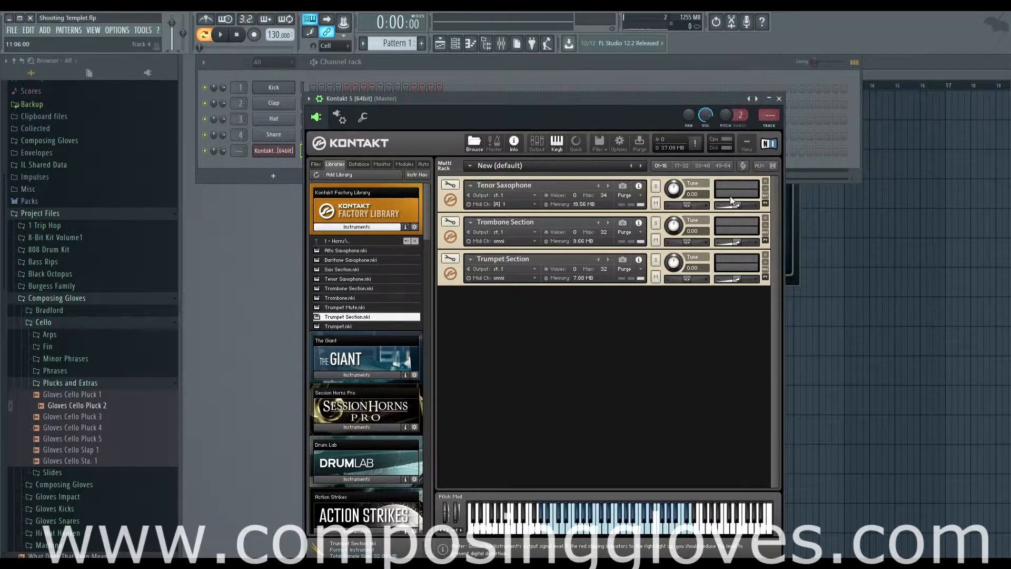
- Remove the Tenor Saxophone from the rack without saving its changes
{"action": "left_click", "coordinate": [764, 181]}
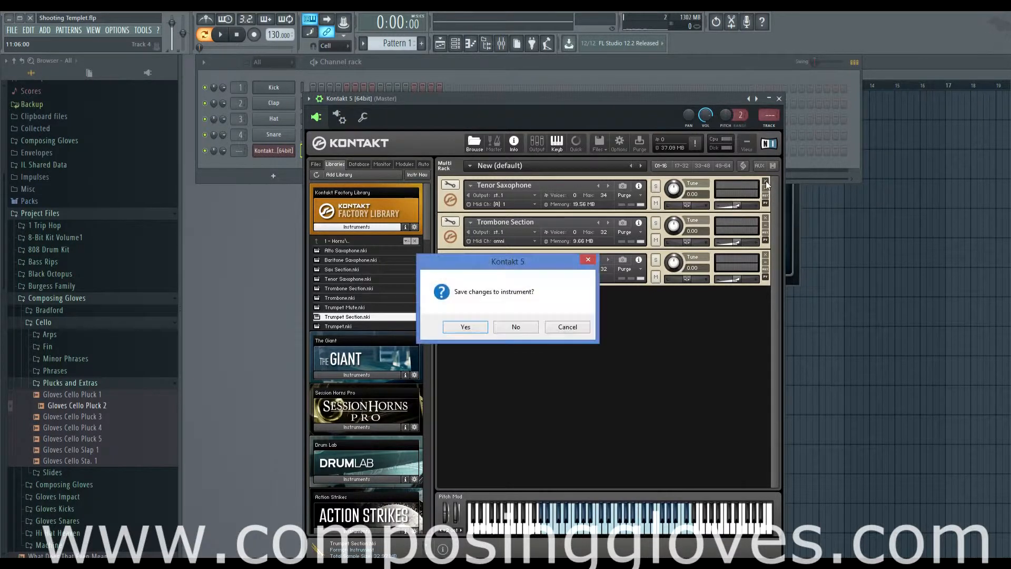
{"action": "left_click", "coordinate": [528, 327]}
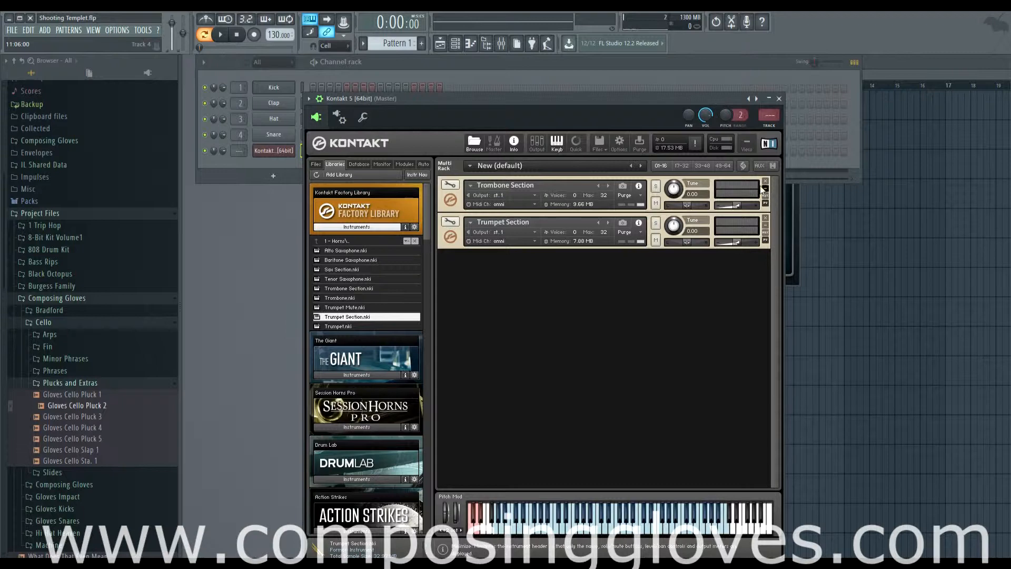
- Look over the file commands for saving instruments, saving the multi and batch re-saving, without choosing any
{"action": "left_click", "coordinate": [603, 147]}
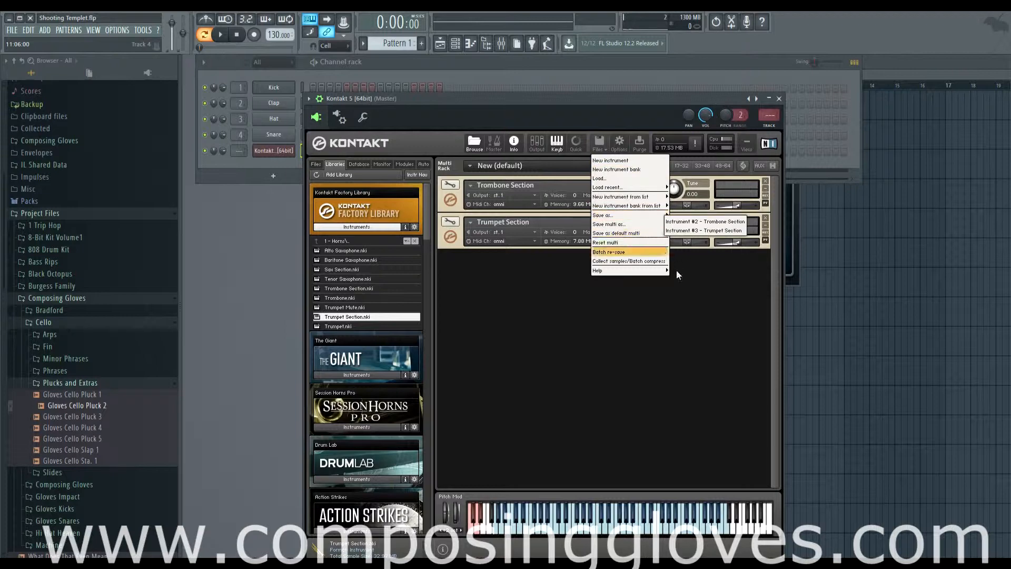
{"action": "left_click", "coordinate": [713, 271]}
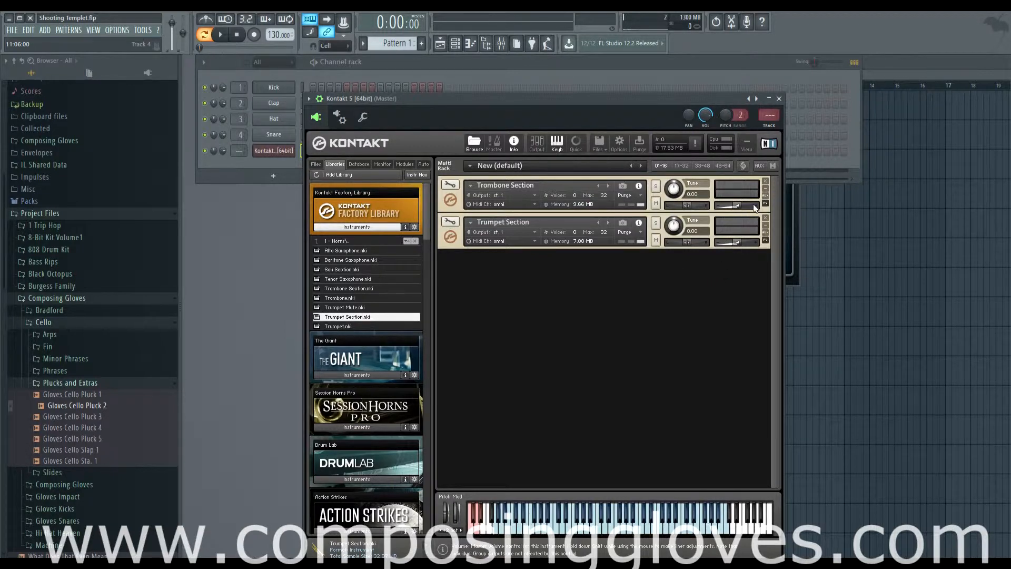
- Minimize the Trombone Section and Trumpet Section headers to compact strips, and restore both to full header size
{"action": "left_click", "coordinate": [766, 190]}
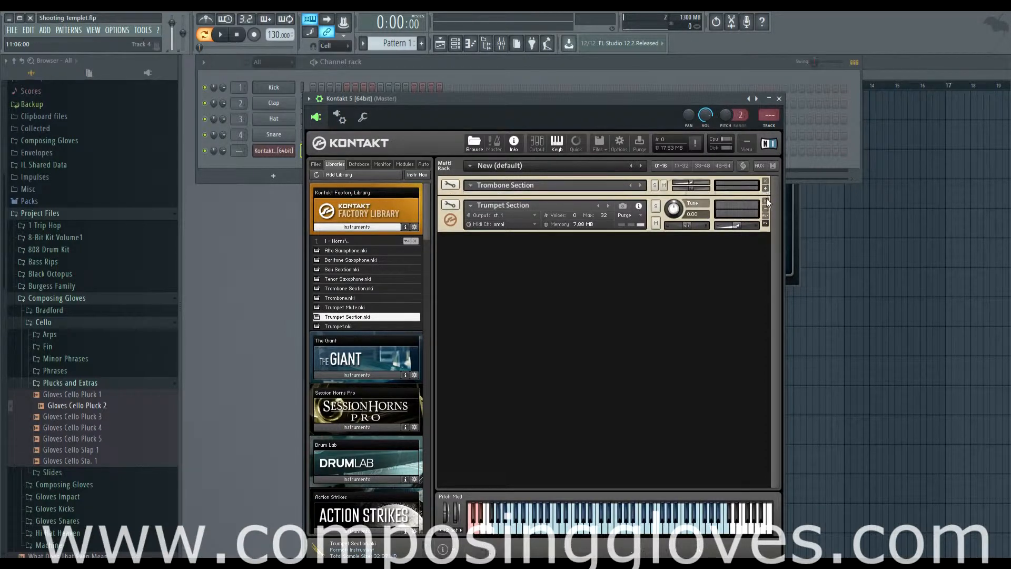
{"action": "left_click", "coordinate": [766, 209]}
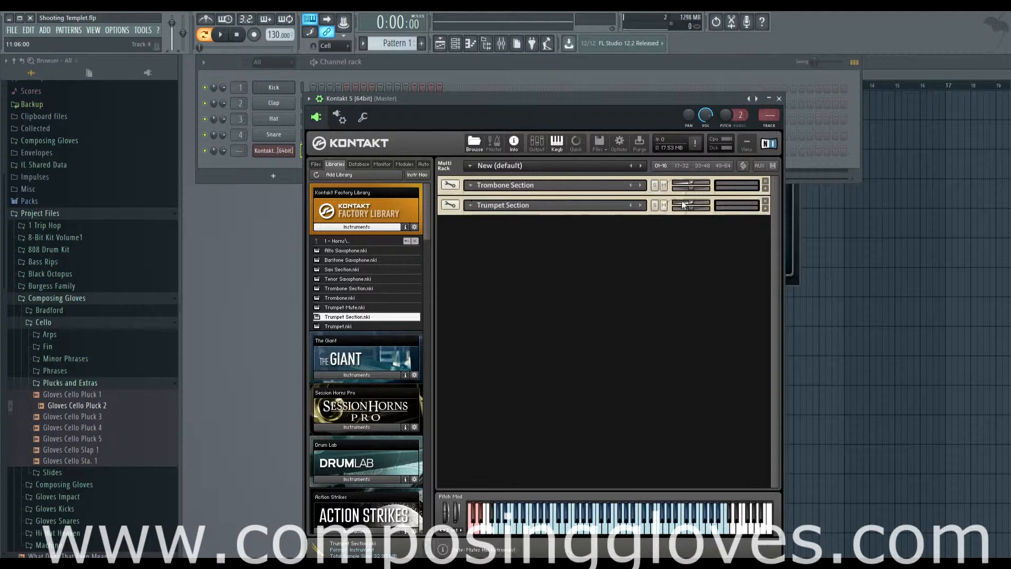
{"action": "left_click", "coordinate": [730, 210]}
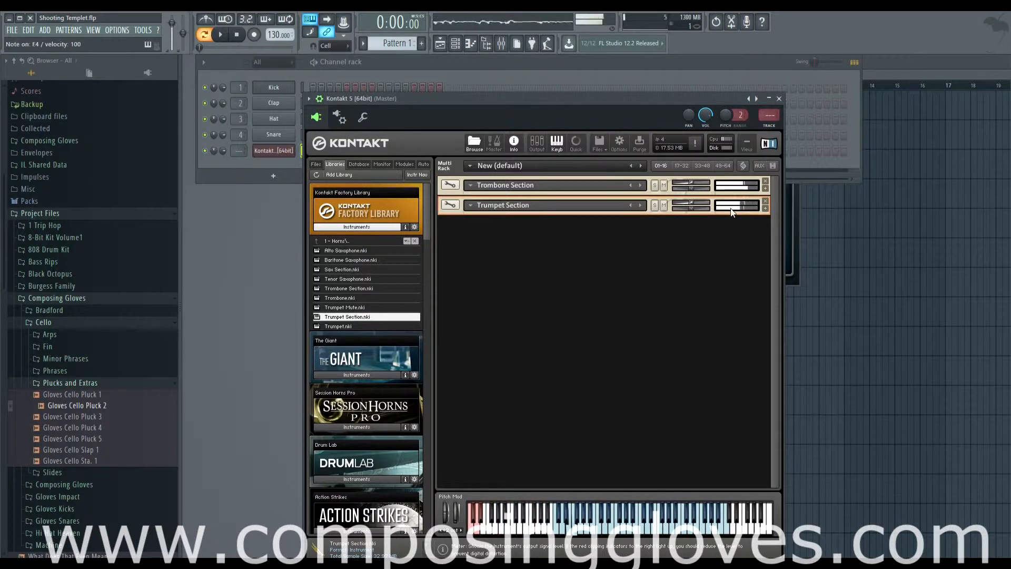
{"action": "left_click", "coordinate": [765, 209]}
{"action": "left_click", "coordinate": [765, 188]}
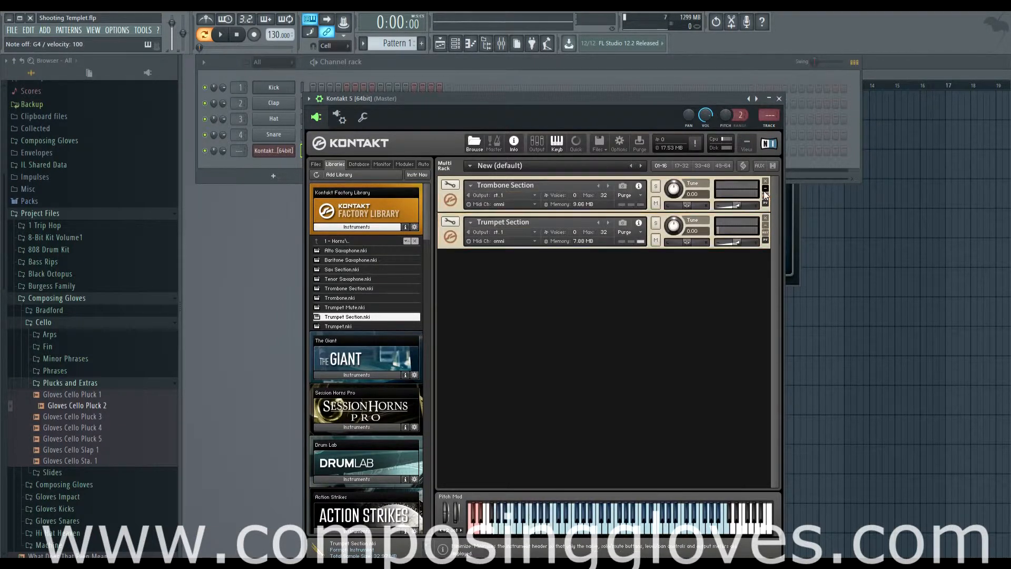
- Try expanding the Trumpet Section and Trombone Section performance views, leaving both instruments collapsed to their headers
{"action": "left_click", "coordinate": [451, 239]}
{"action": "left_click", "coordinate": [451, 200]}
{"action": "left_click", "coordinate": [450, 200]}
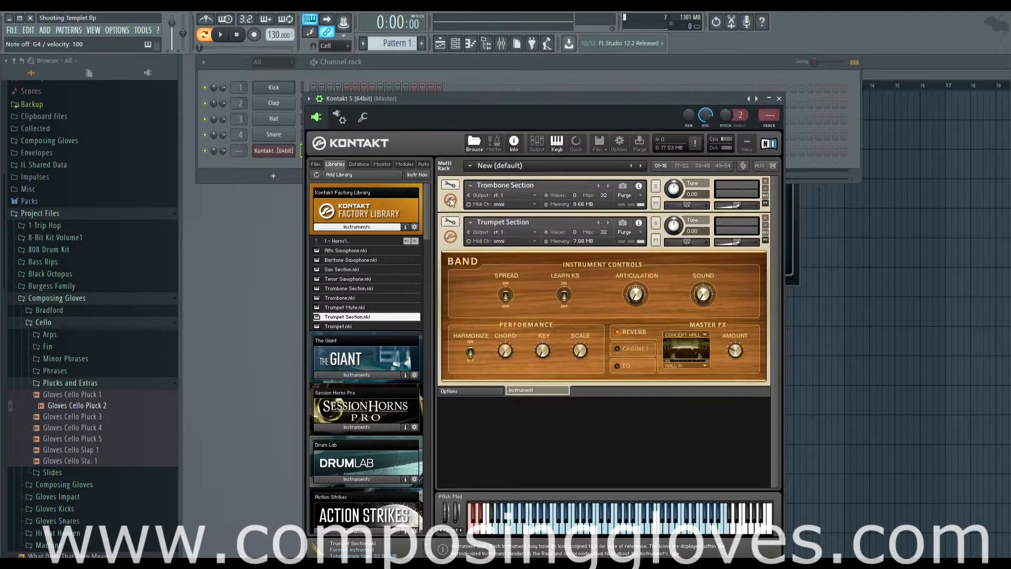
{"action": "left_click", "coordinate": [451, 240]}
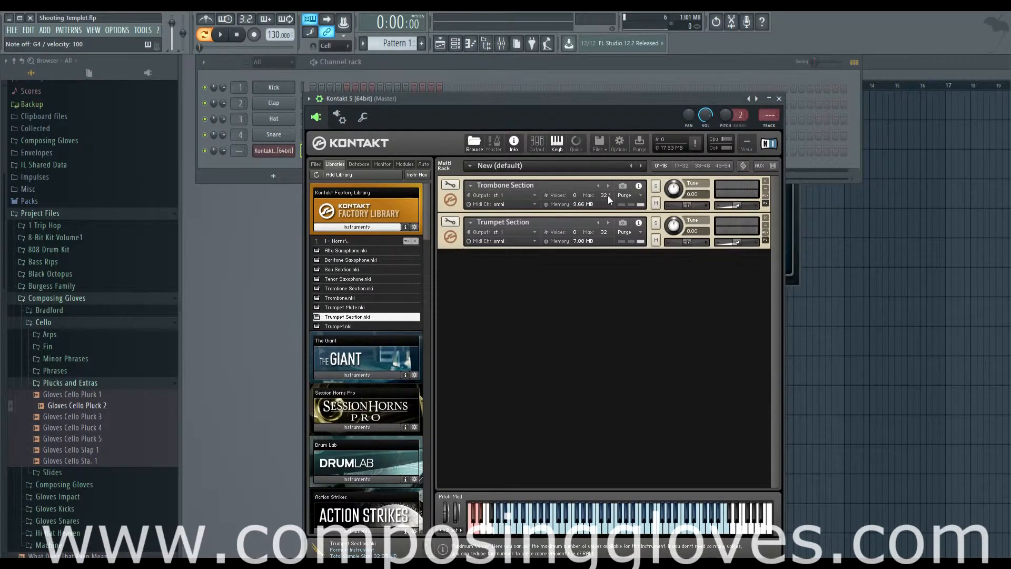